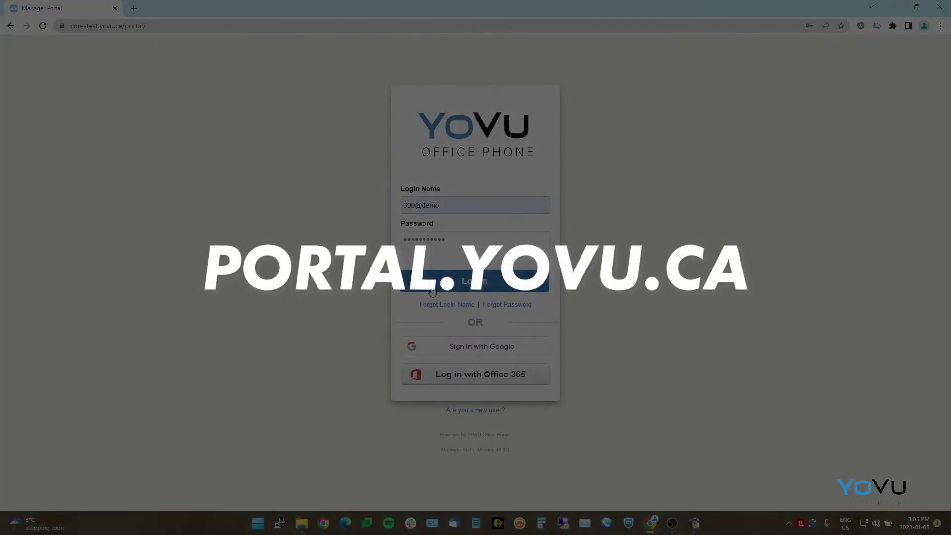
# Step: Log in to the YOVU Manager Portal with the account's login name and password
pyautogui.click(515, 287)
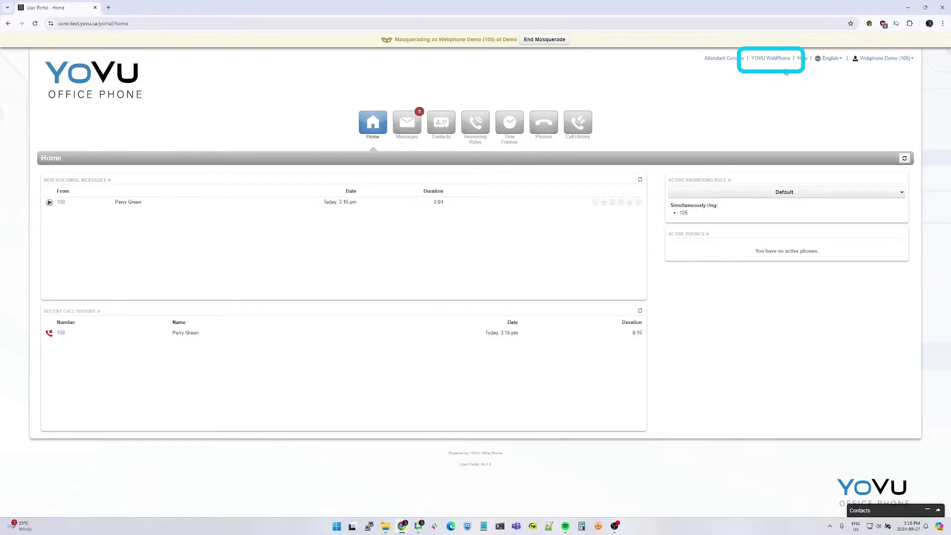
# Step: Launch YOVU WebPhone in its own window, allow microphone access, and choose the headset microphone
pyautogui.click(772, 59)
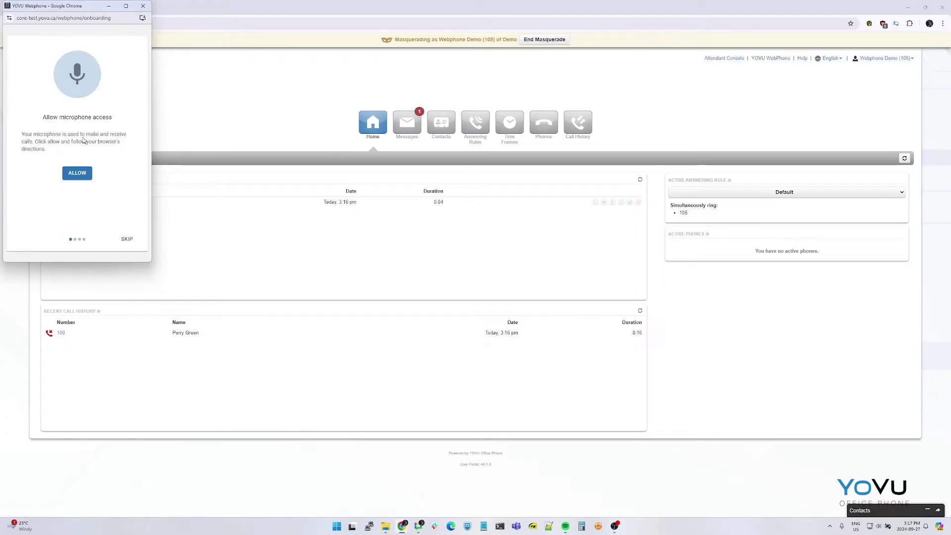
pyautogui.click(79, 173)
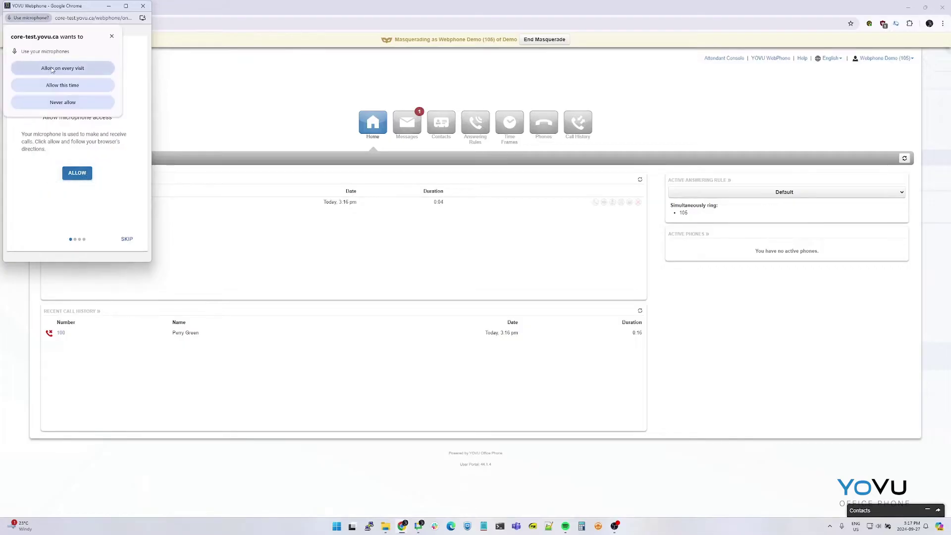
pyautogui.click(53, 70)
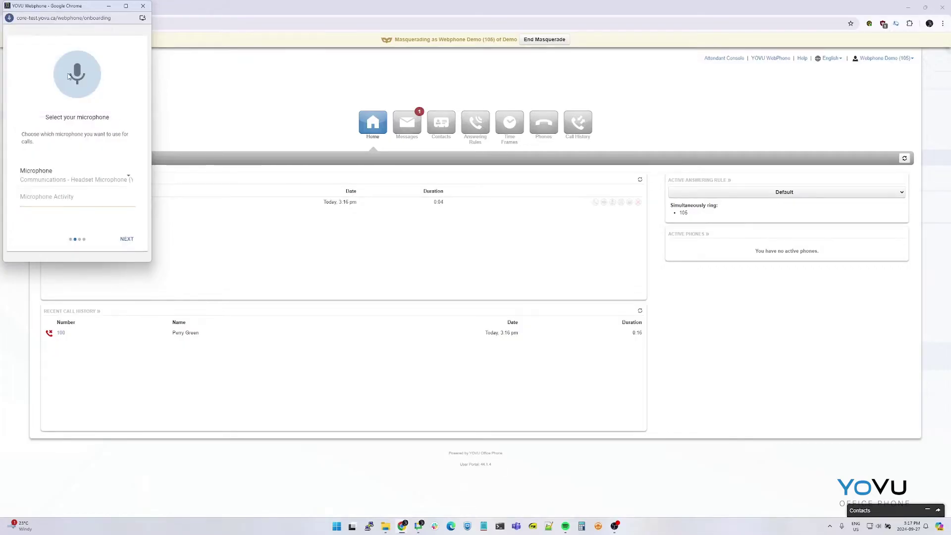
pyautogui.click(73, 184)
pyautogui.click(56, 198)
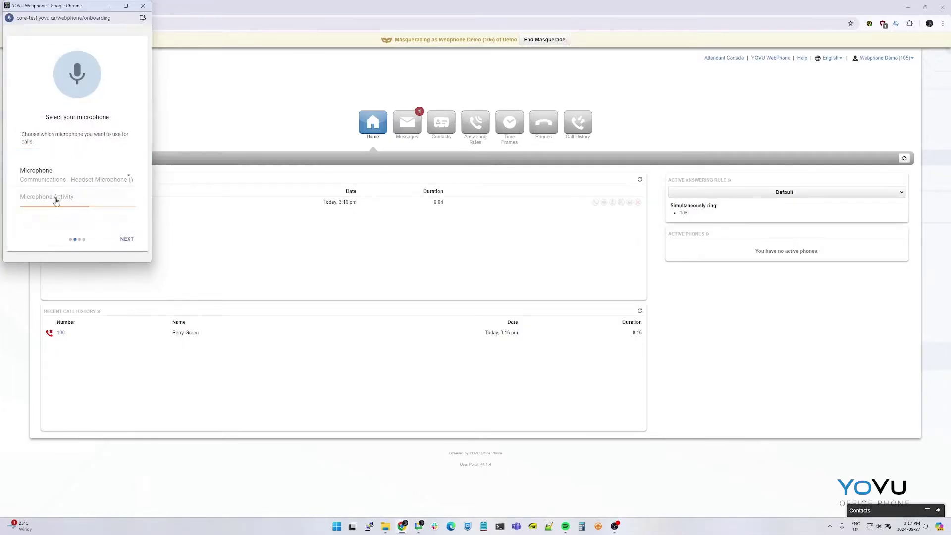
# Step: Keep the default audio output device and allow browser notifications to finish setup
pyautogui.click(127, 239)
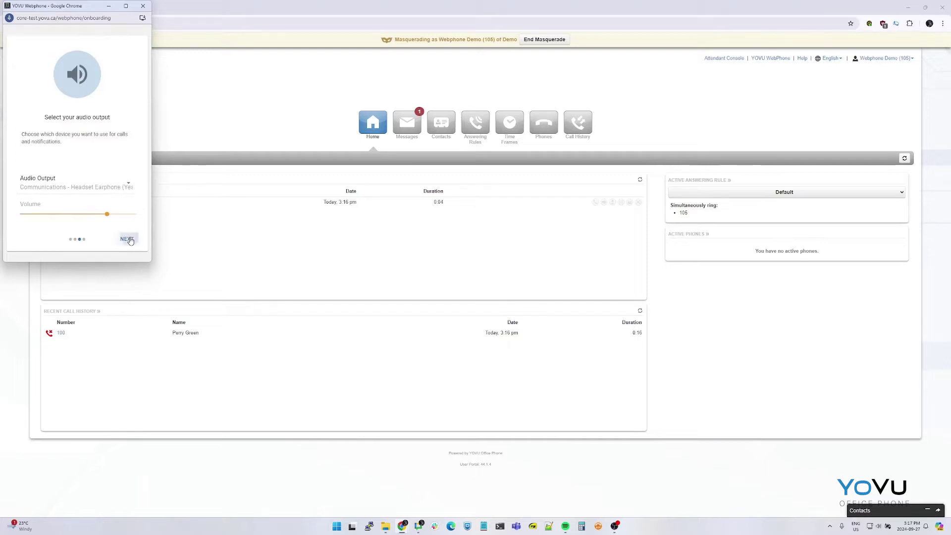
pyautogui.click(82, 187)
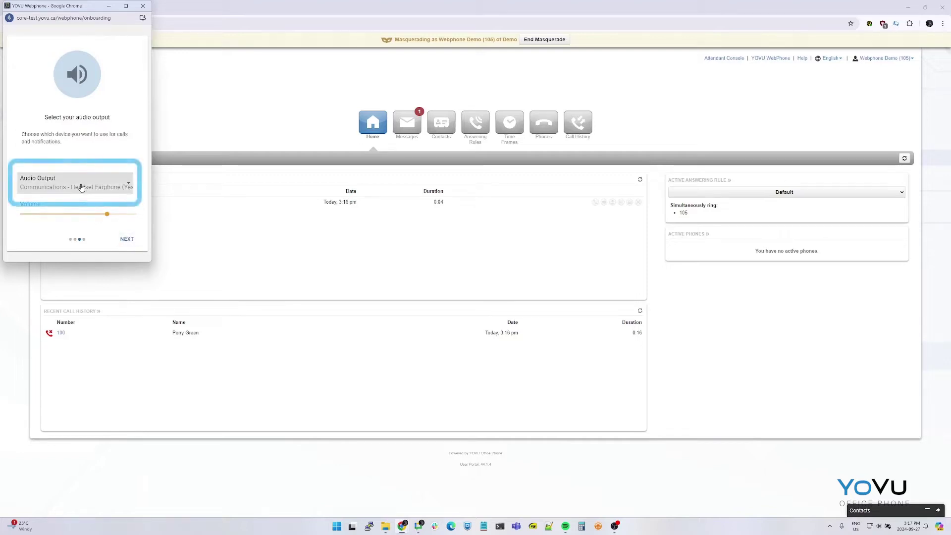
pyautogui.click(127, 239)
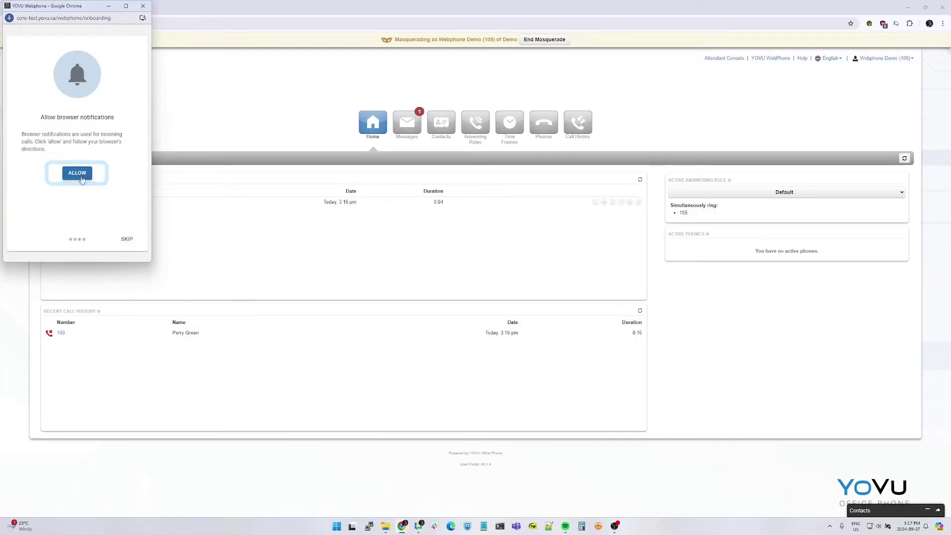
pyautogui.click(81, 173)
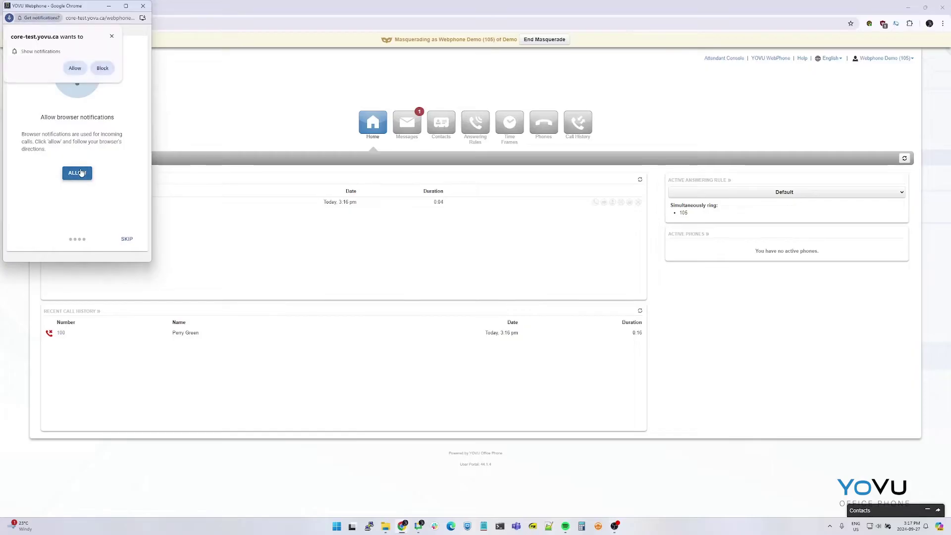
pyautogui.click(74, 70)
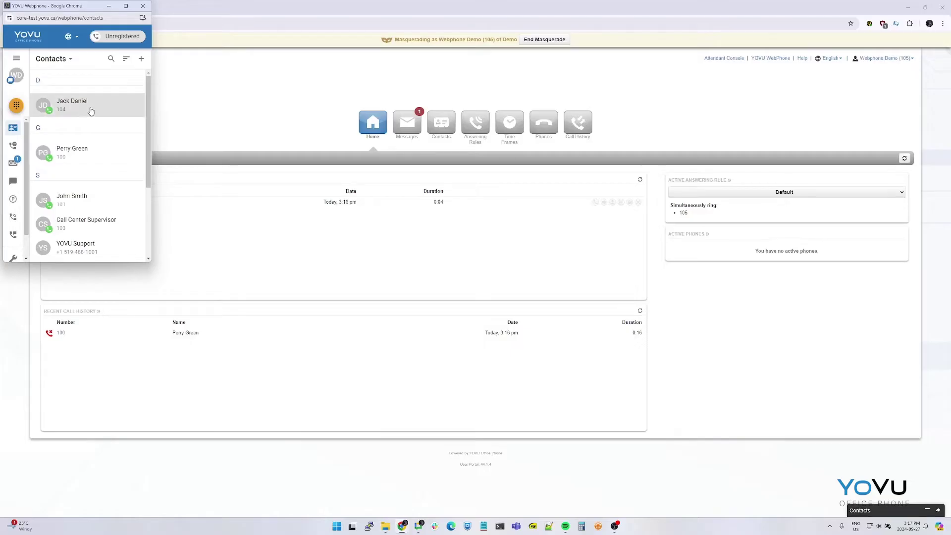
# Step: Install the webphone as a Chrome desktop app and pin it to the taskbar
pyautogui.click(143, 19)
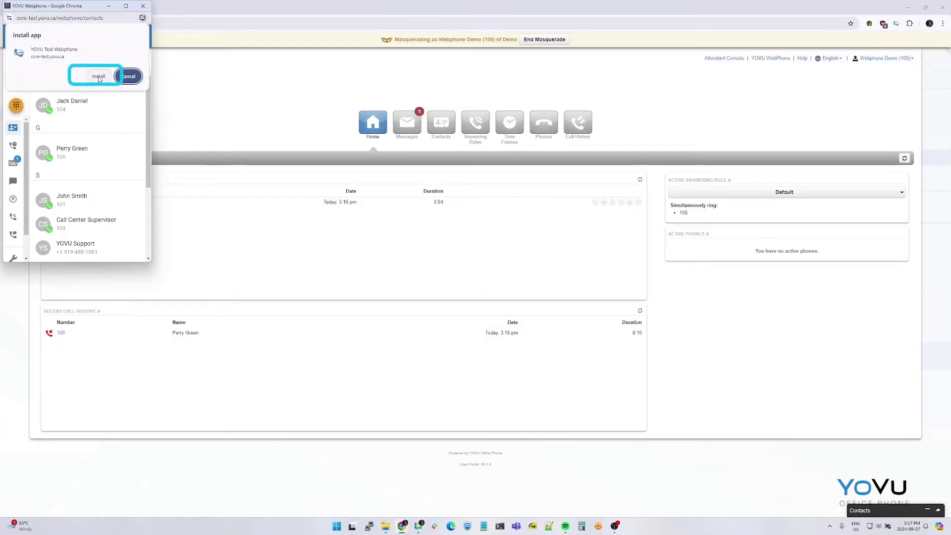
pyautogui.click(98, 77)
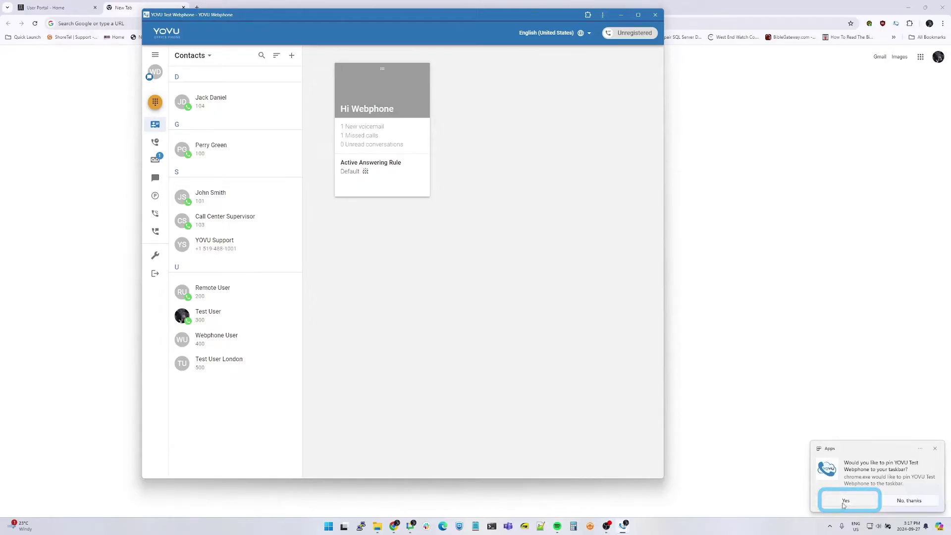
pyautogui.click(853, 506)
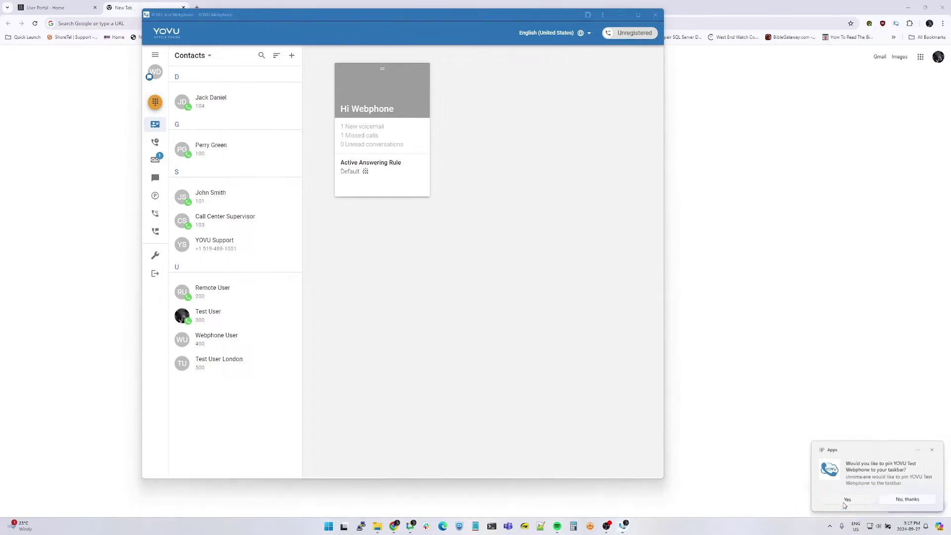
pyautogui.rightClick(625, 526)
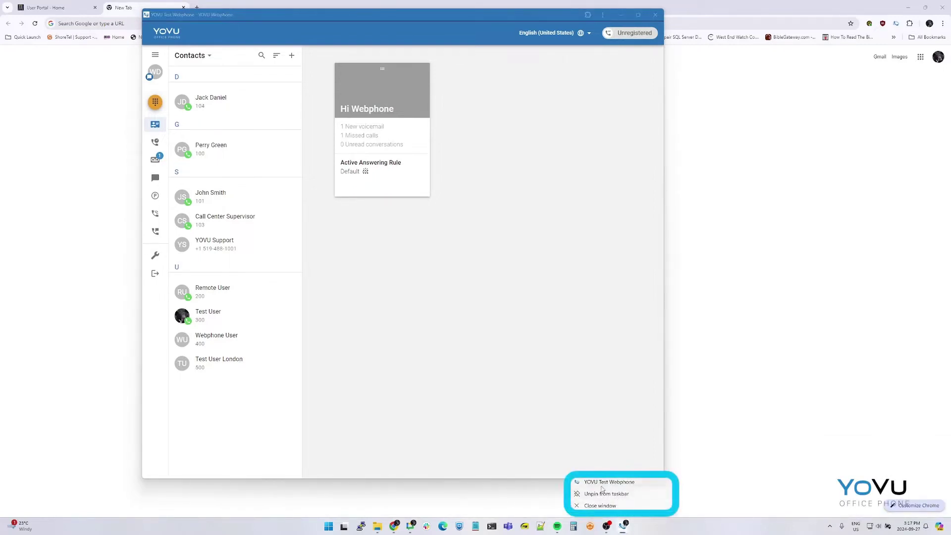
pyautogui.click(510, 388)
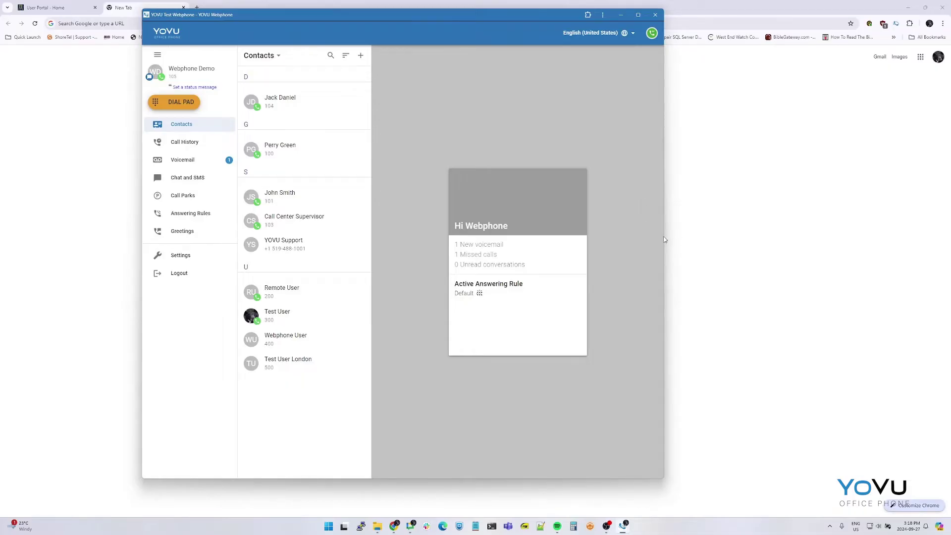
pyautogui.moveTo(664, 240); pyautogui.dragTo(328, 243)
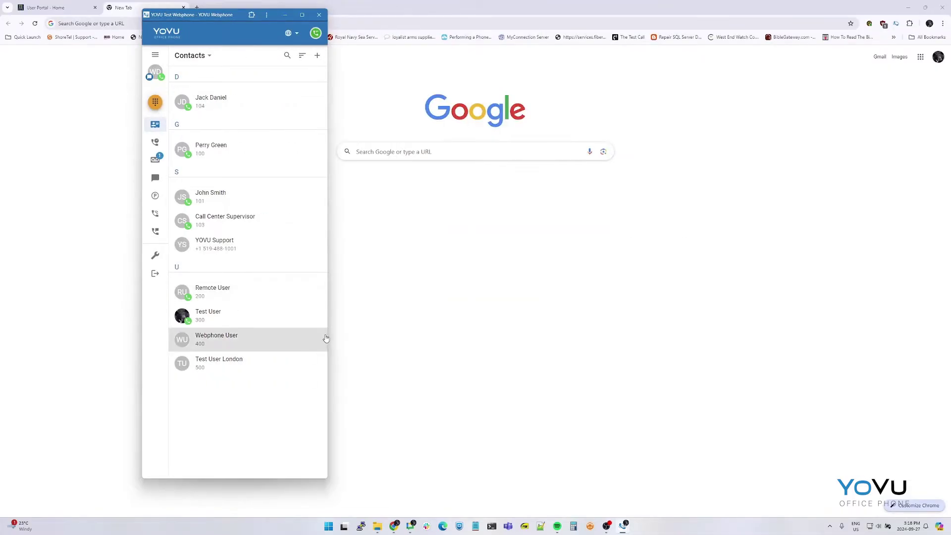
pyautogui.moveTo(327, 319); pyautogui.dragTo(617, 315)
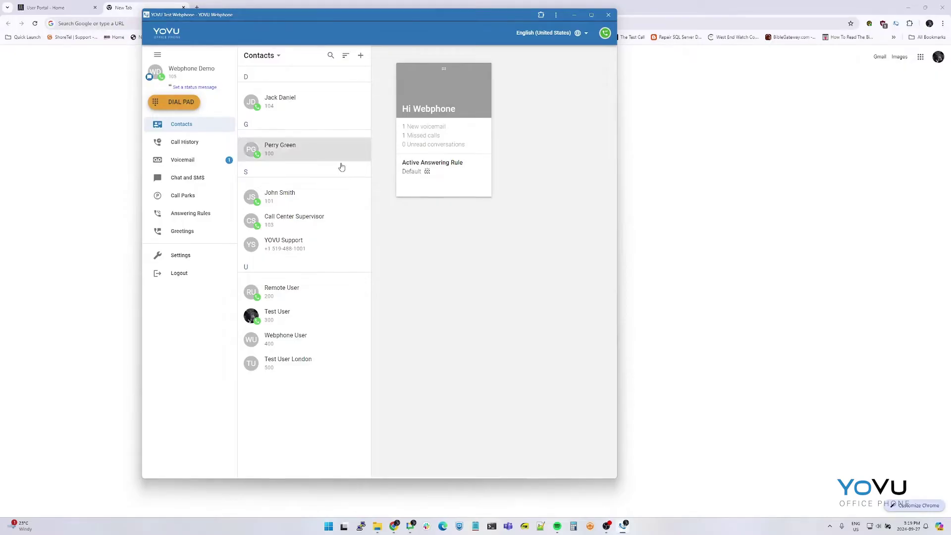
pyautogui.click(169, 102)
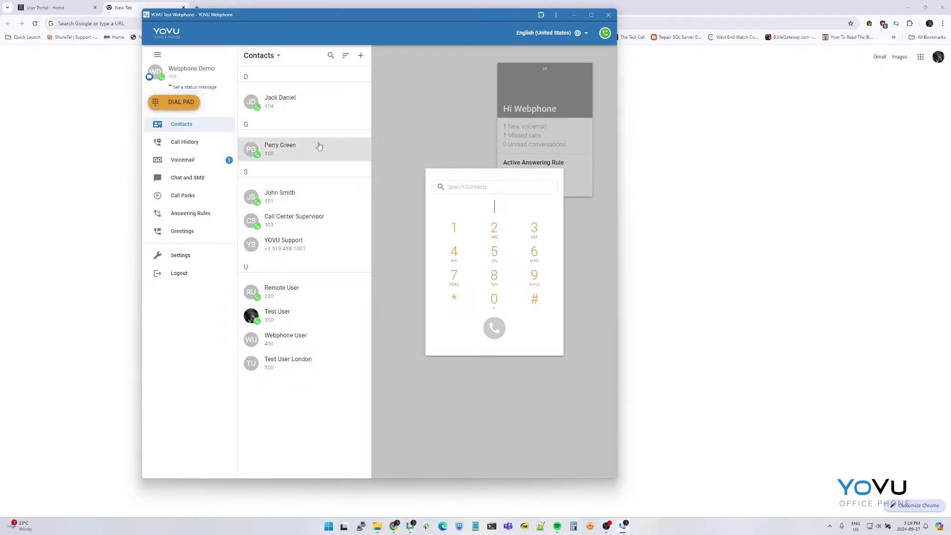
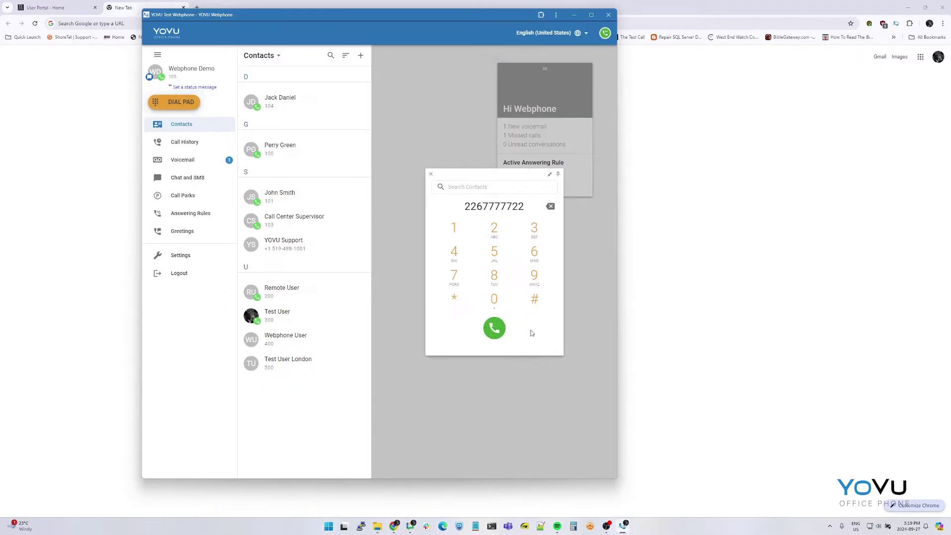
pyautogui.click(487, 330)
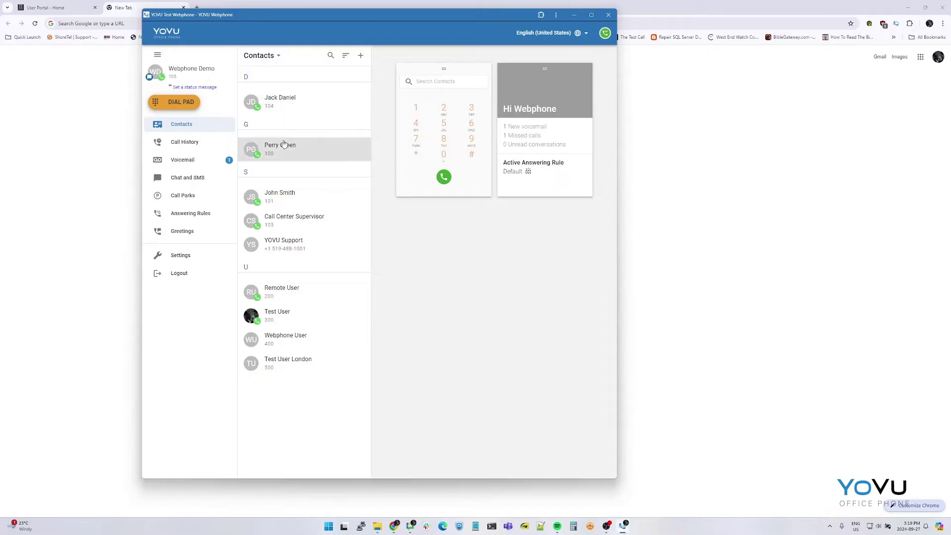
pyautogui.click(331, 56)
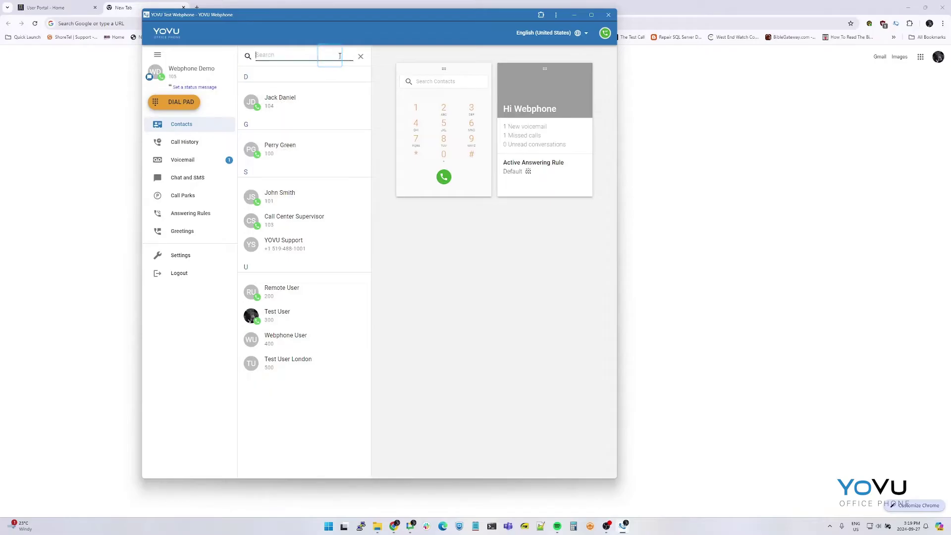
pyautogui.write('perry')
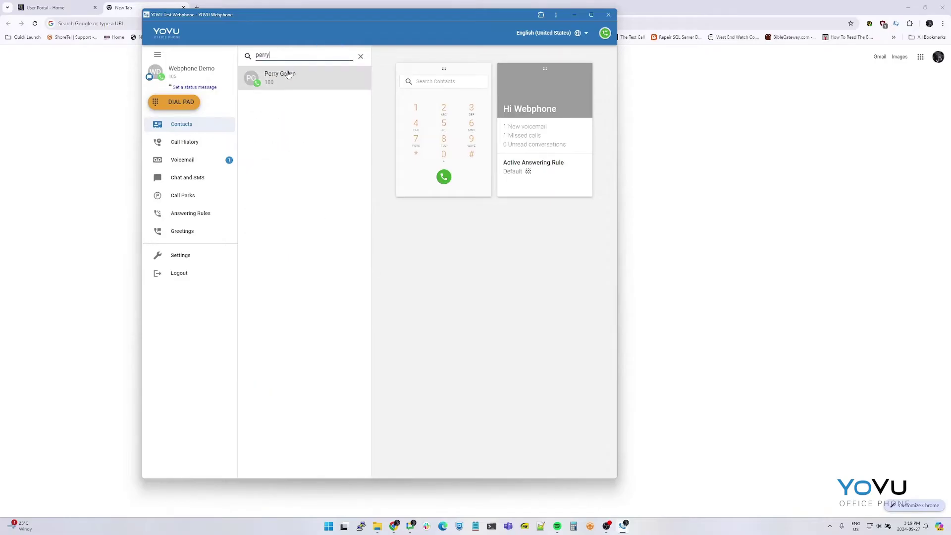
pyautogui.click(441, 231)
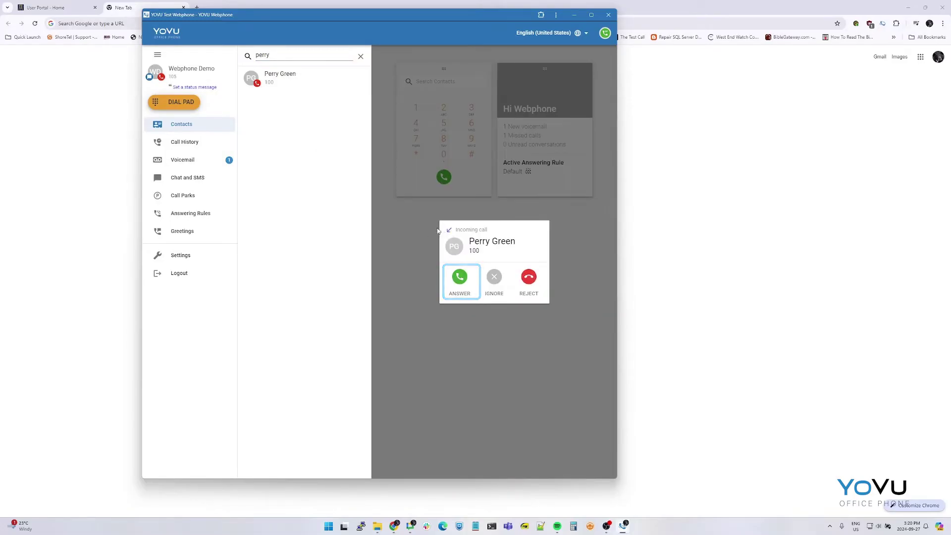
pyautogui.click(465, 270)
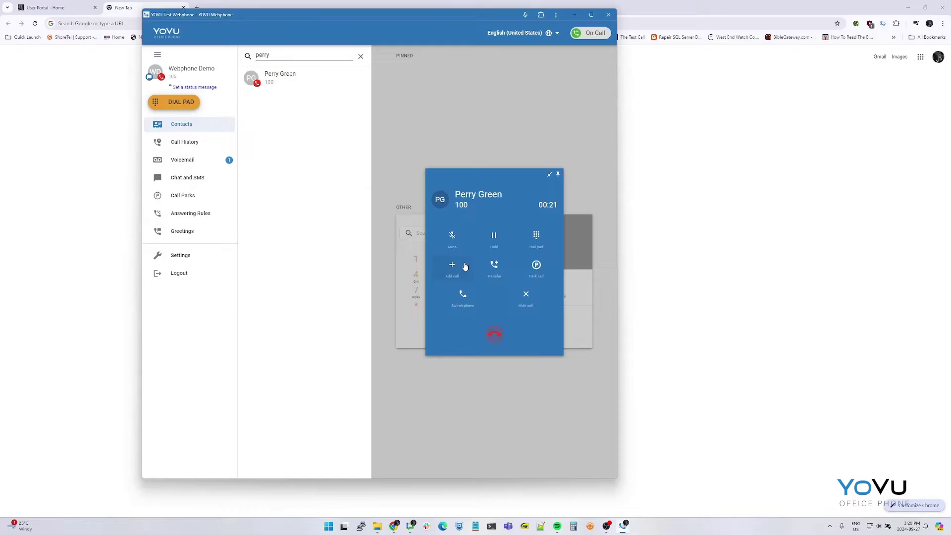
# Step: Blind-transfer the active call to YOVU Support's number, chosen from Contacts
pyautogui.click(493, 269)
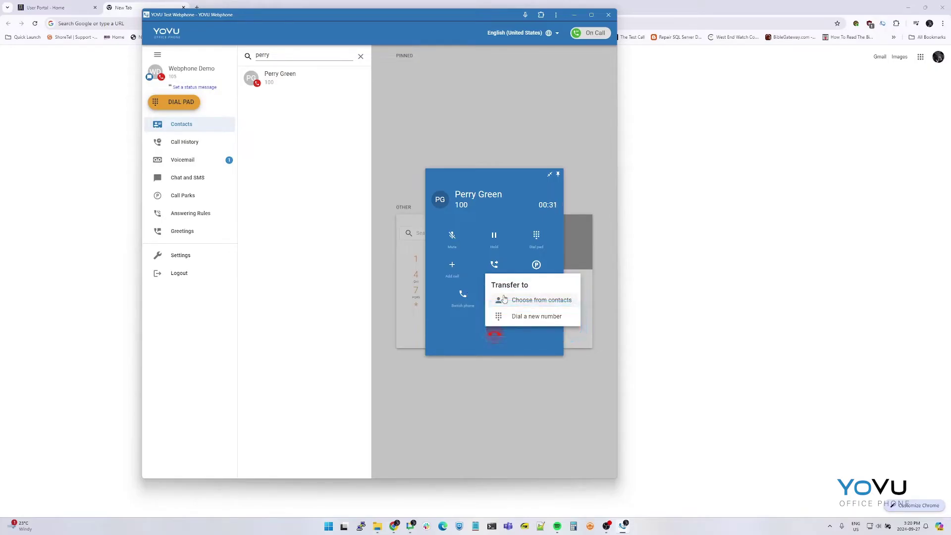
pyautogui.click(524, 301)
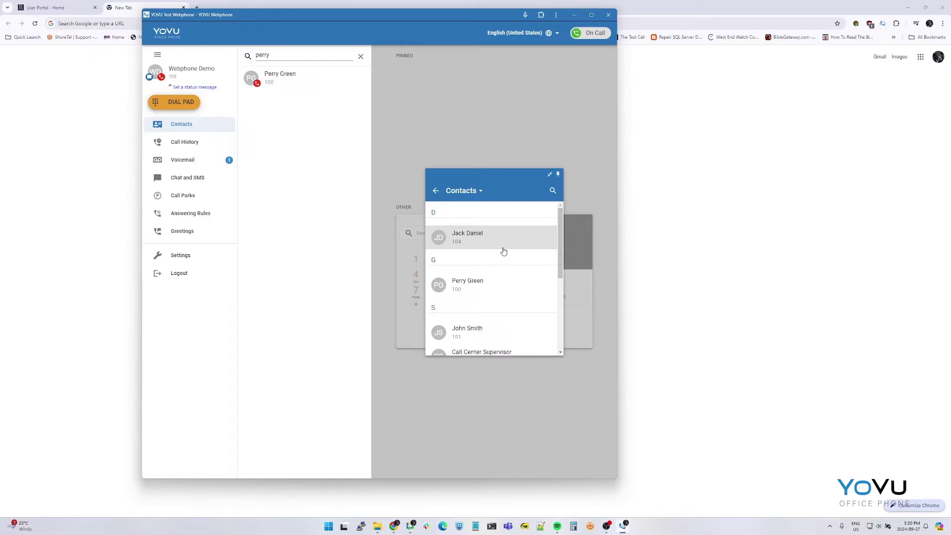
pyautogui.scroll(-5, 503, 252)
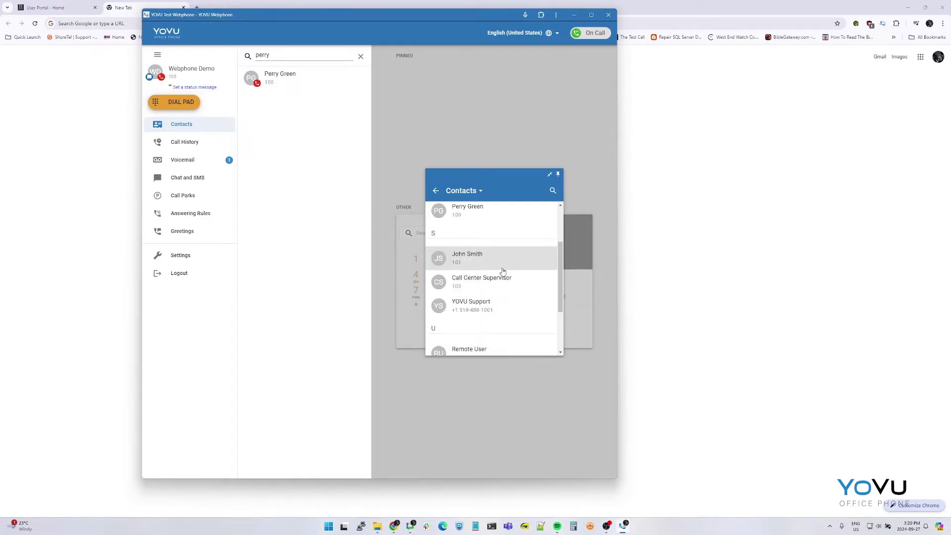
pyautogui.scroll(-2, 503, 286)
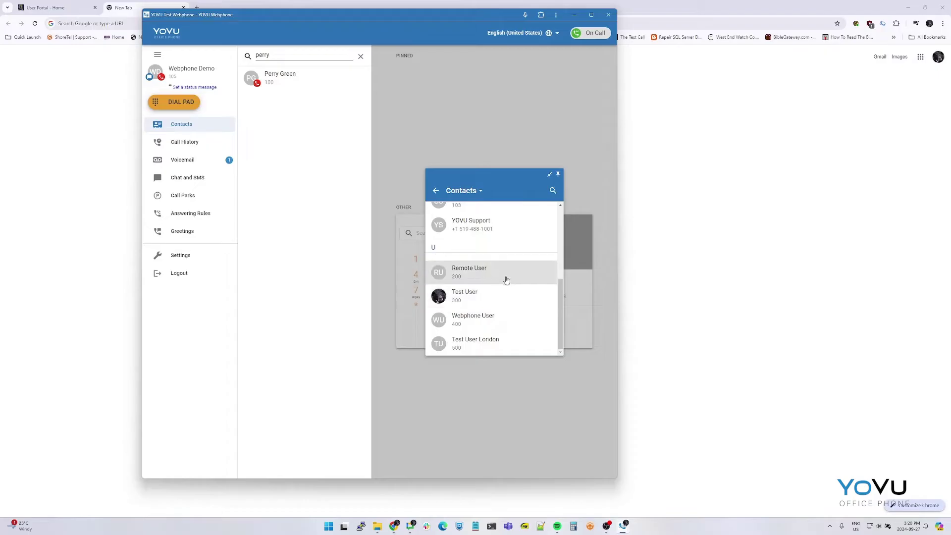
pyautogui.scroll(1, 506, 277)
pyautogui.click(491, 267)
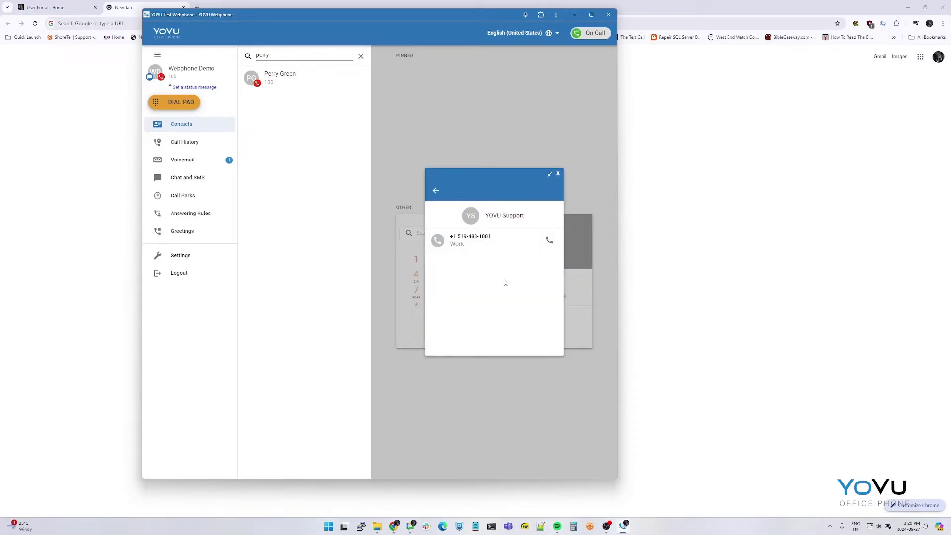
pyautogui.click(549, 240)
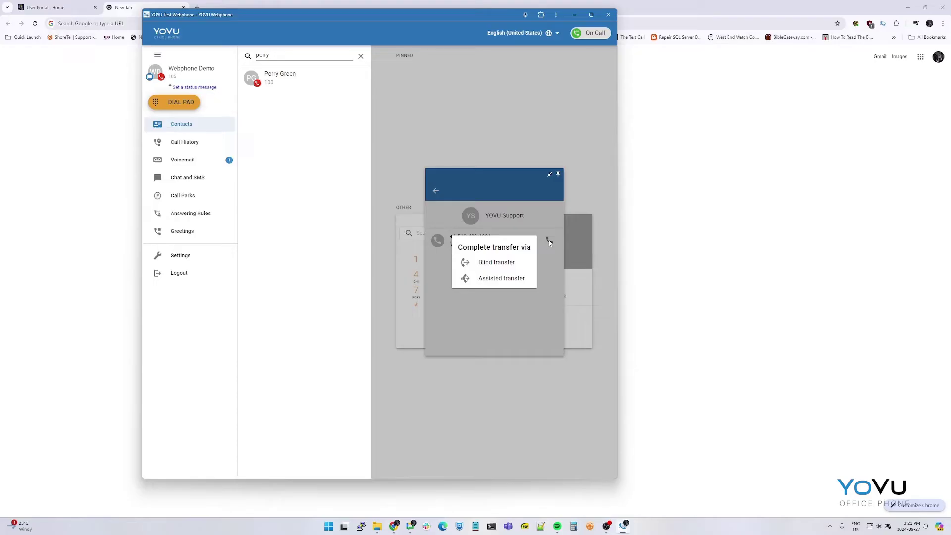
pyautogui.click(503, 262)
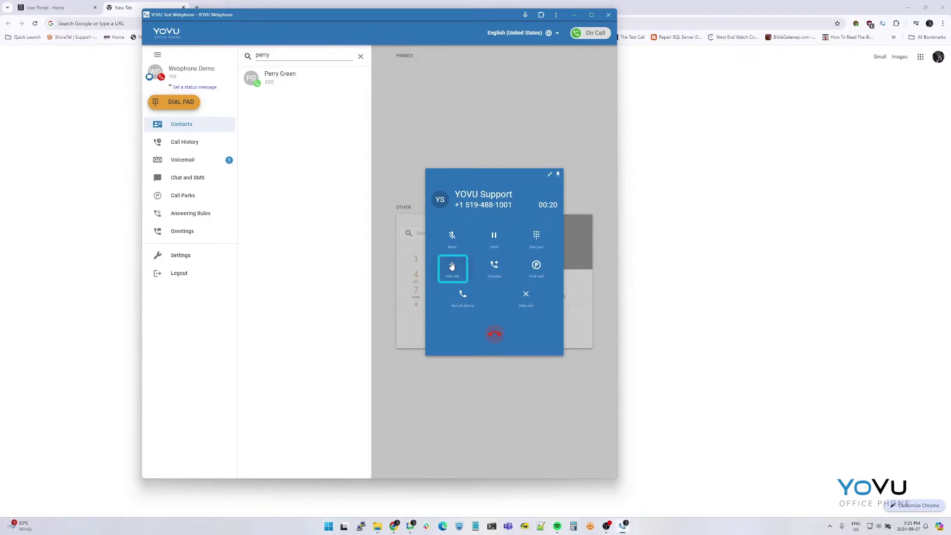
pyautogui.click(452, 267)
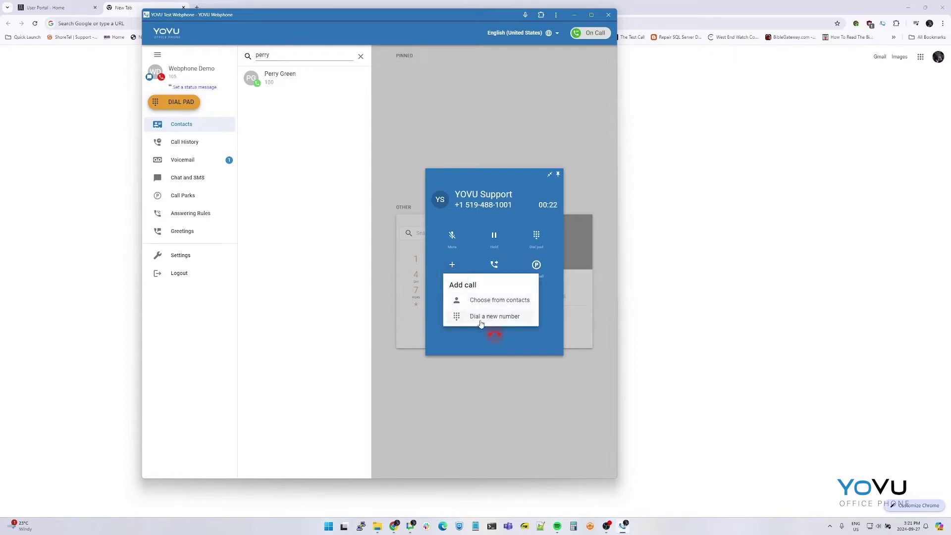
pyautogui.click(479, 300)
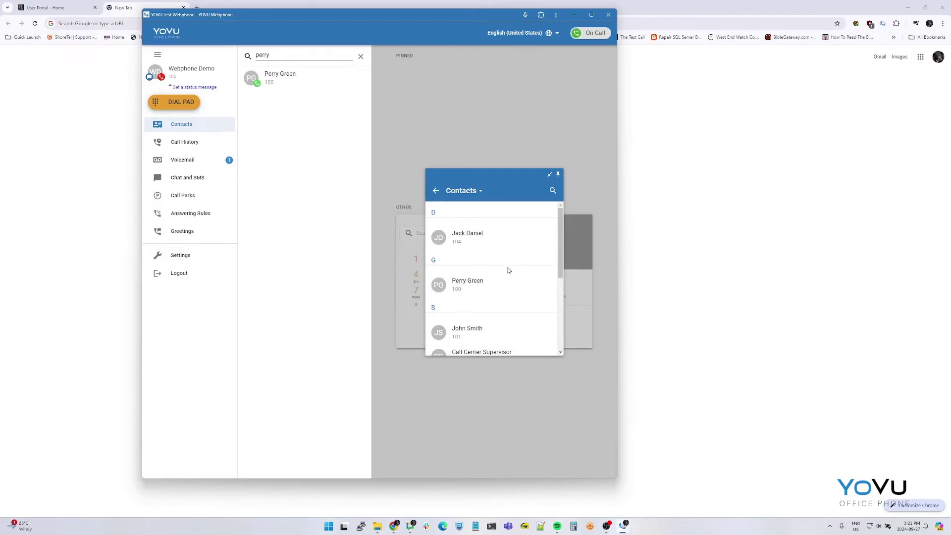
pyautogui.click(500, 287)
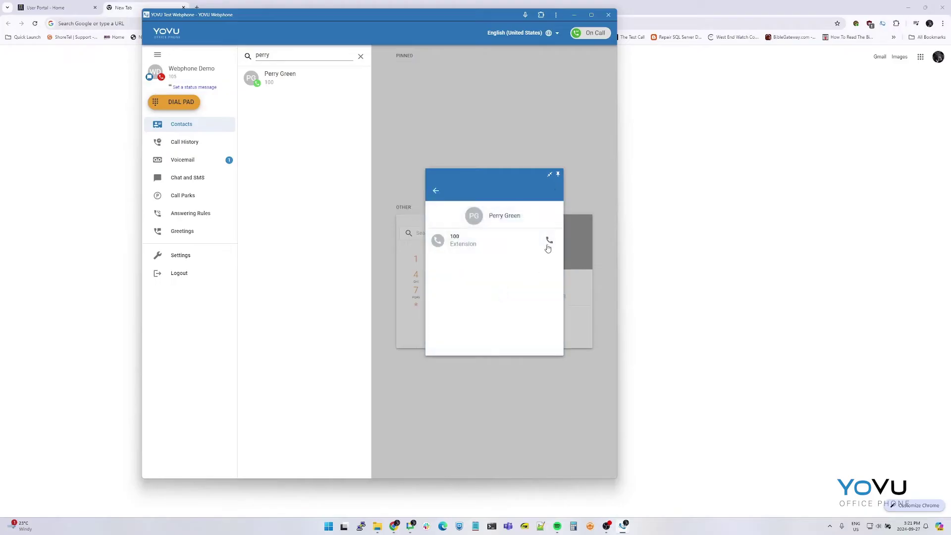
pyautogui.click(547, 247)
# Step: Merge both calls into a conference, then hang up
pyautogui.click(453, 269)
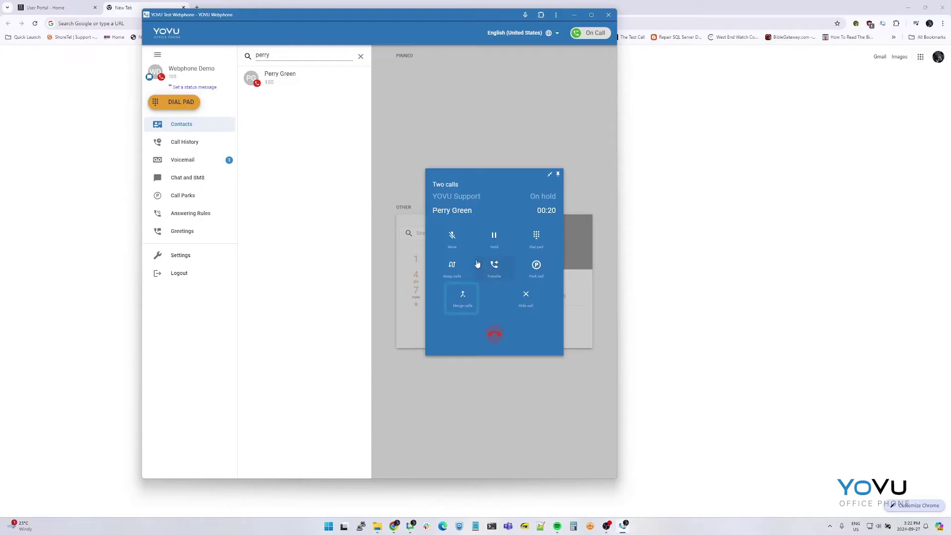
pyautogui.click(474, 294)
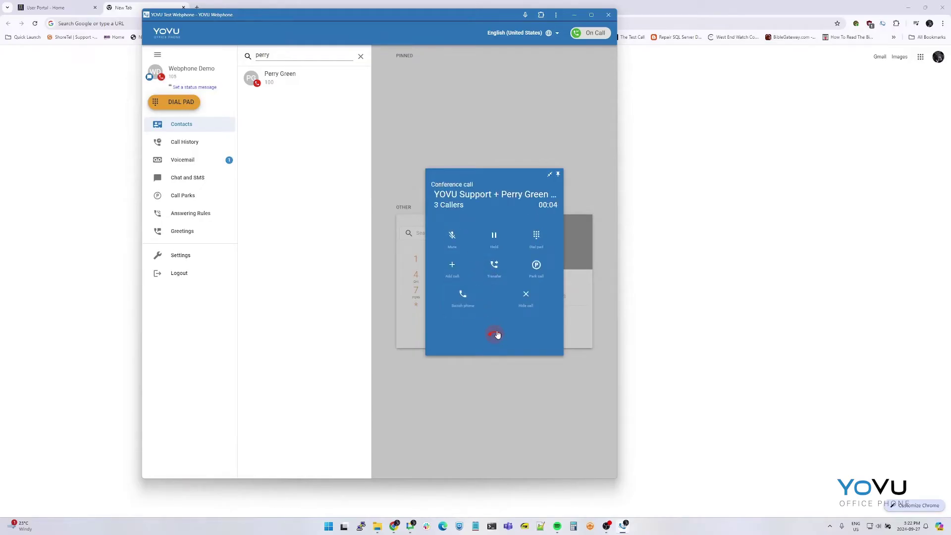
pyautogui.click(494, 334)
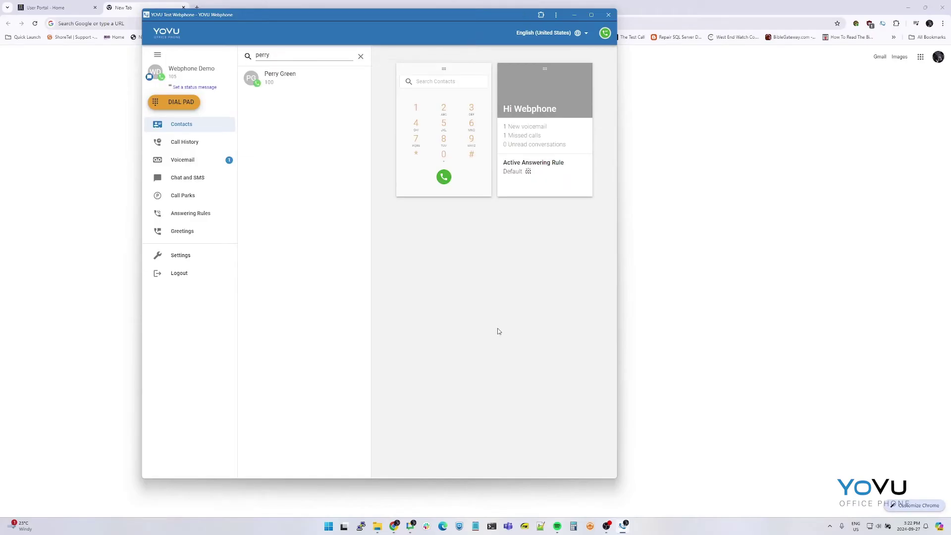
pyautogui.click(196, 127)
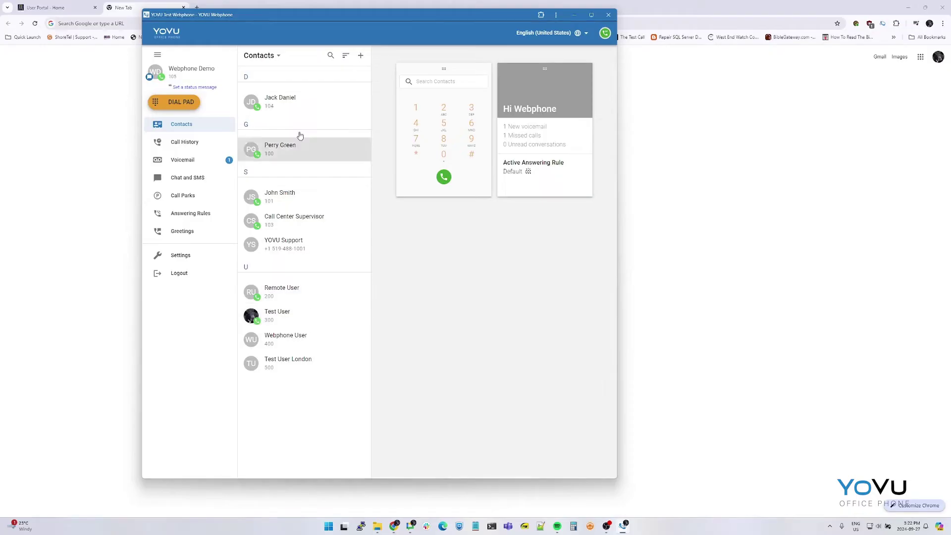
pyautogui.click(330, 55)
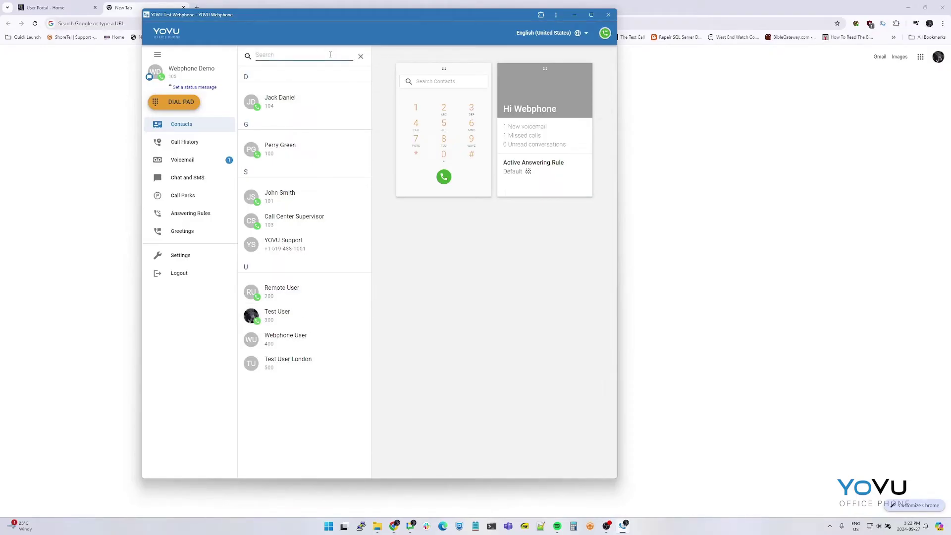
pyautogui.write('100')
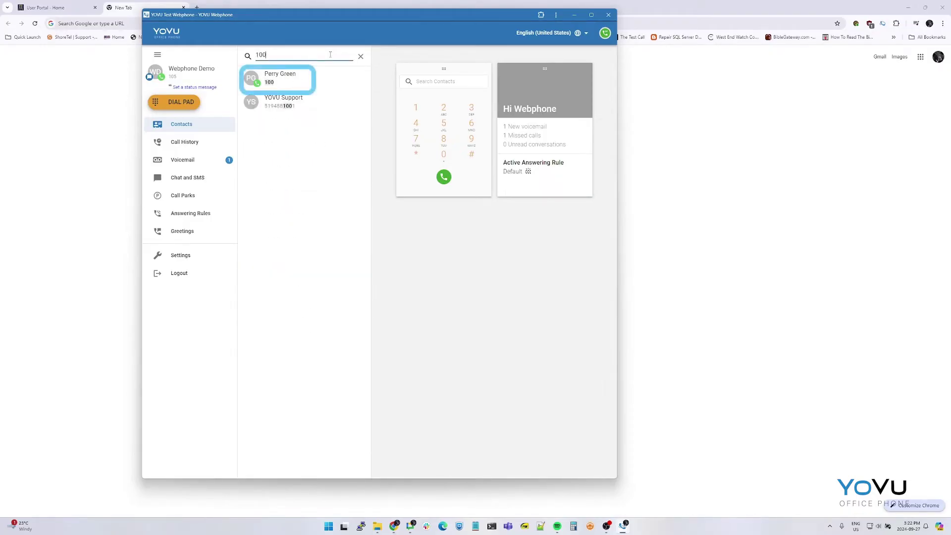
pyautogui.click(322, 74)
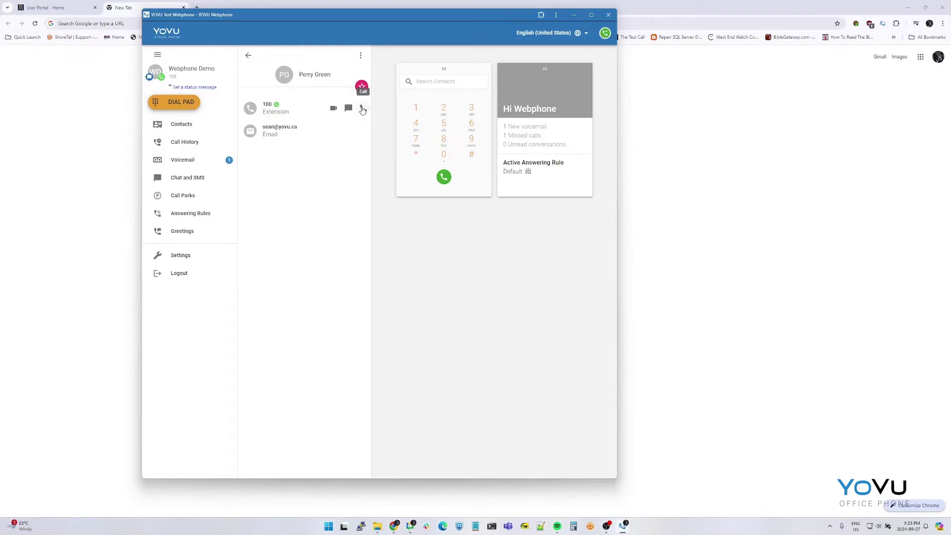
pyautogui.click(363, 109)
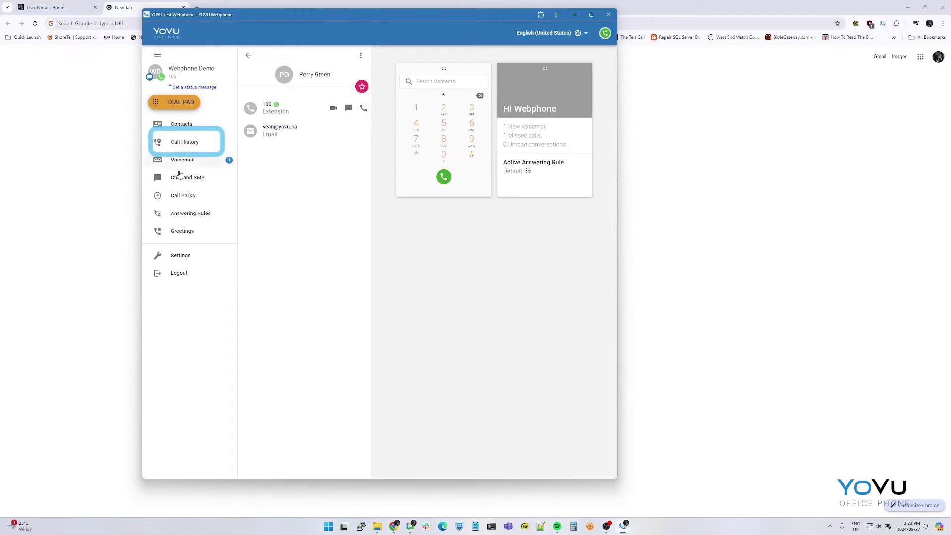
# Step: Open Call History and cycle its filter through Missed and Inbound, ending on Outbound
pyautogui.click(170, 142)
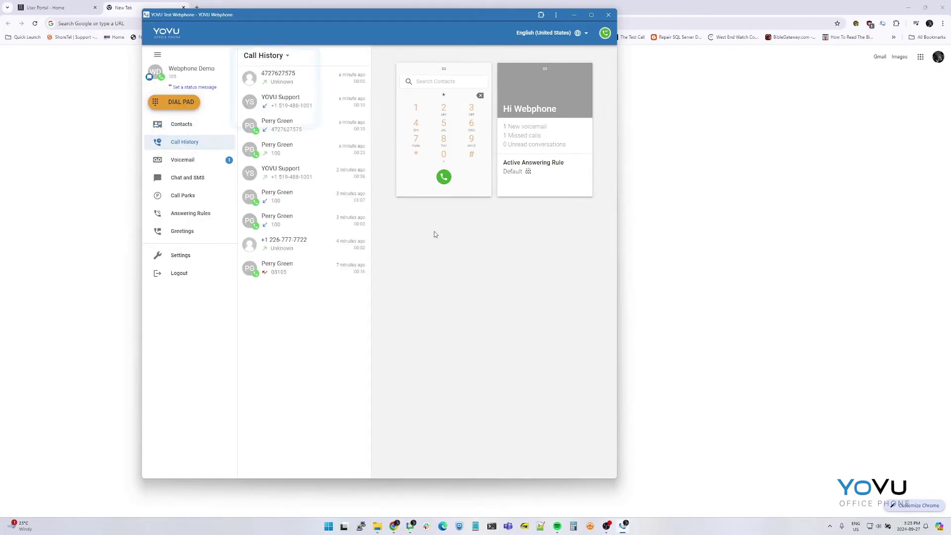
pyautogui.click(265, 56)
pyautogui.click(267, 86)
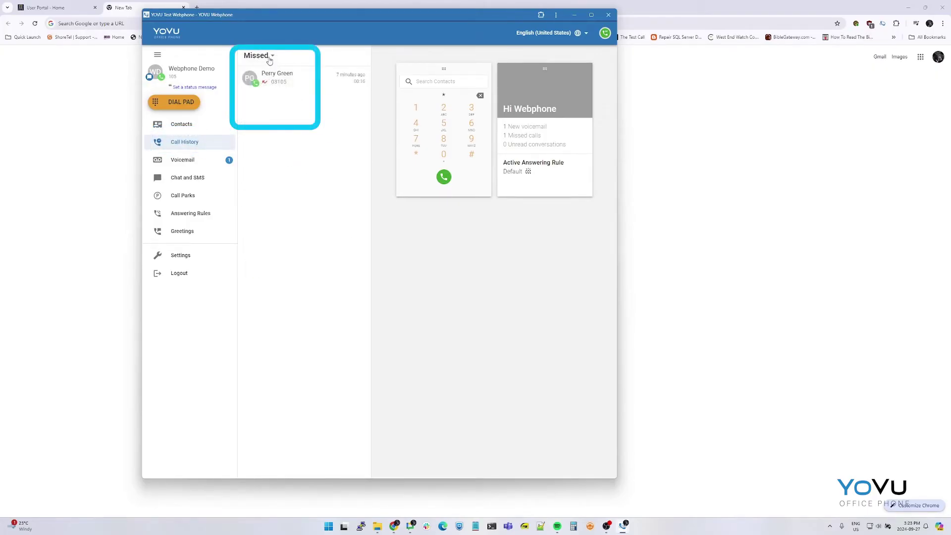
pyautogui.click(265, 56)
pyautogui.click(266, 100)
pyautogui.click(259, 55)
pyautogui.click(257, 113)
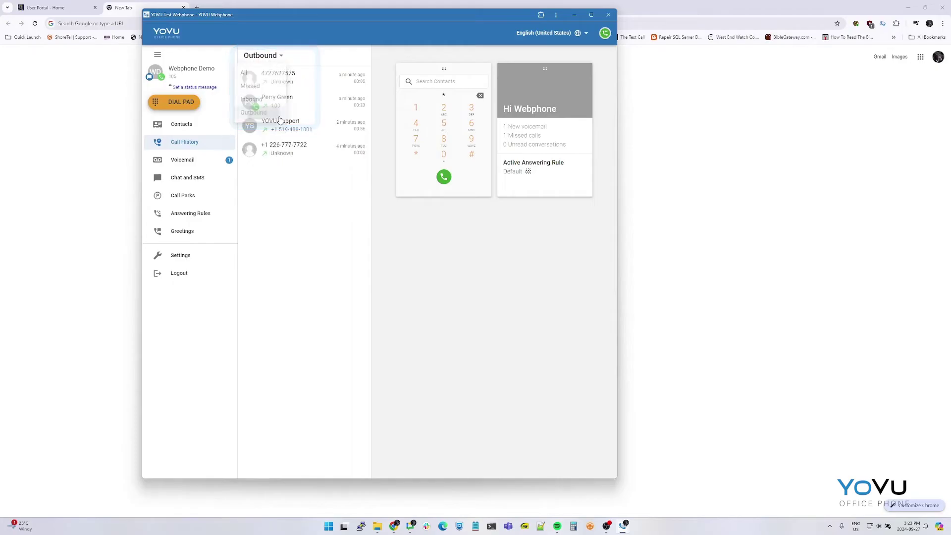
pyautogui.click(192, 163)
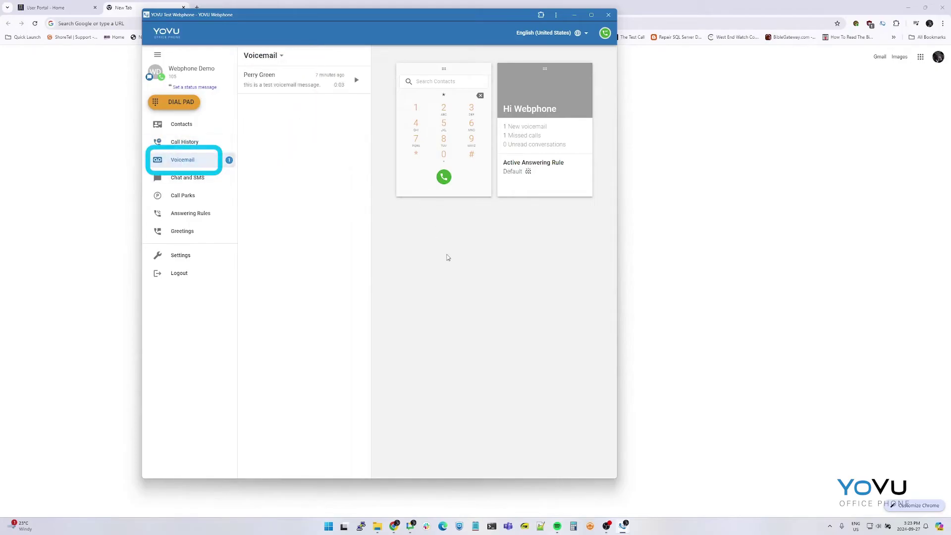
pyautogui.click(300, 86)
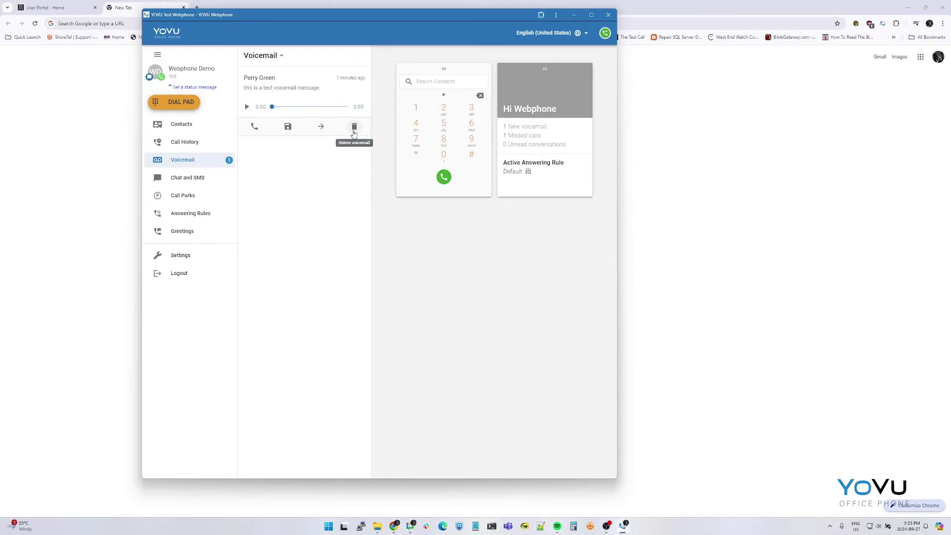
pyautogui.click(320, 127)
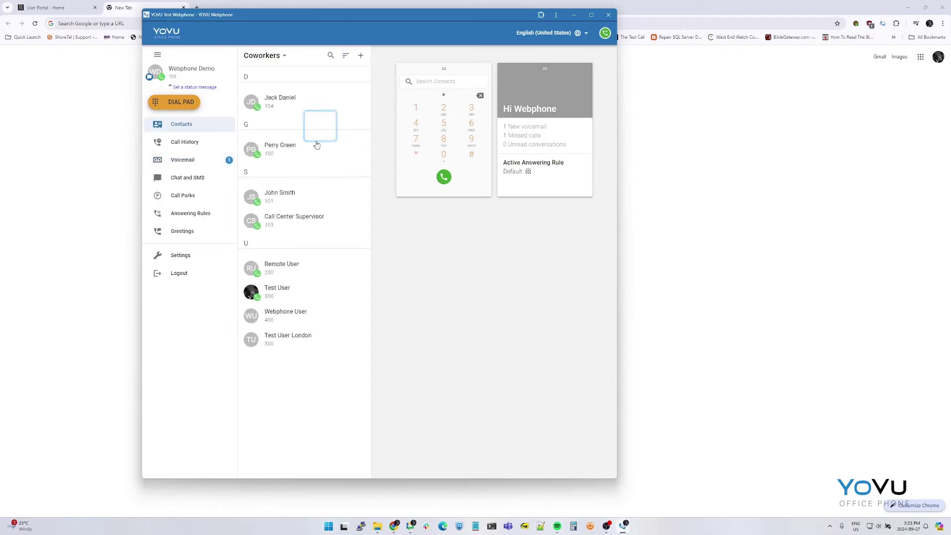
pyautogui.click(294, 154)
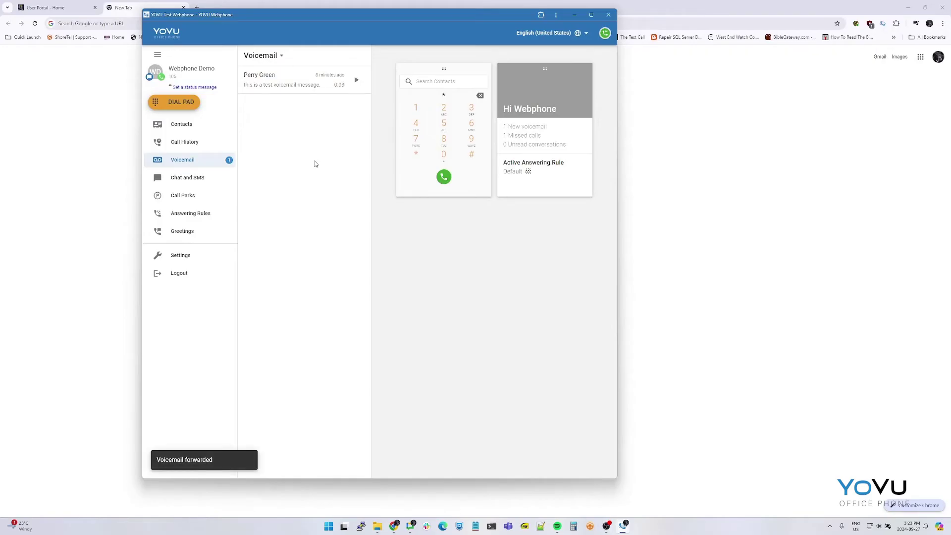
# Step: Record and save a new 3-second greeting named 'Test', then make it the default greeting
pyautogui.click(204, 229)
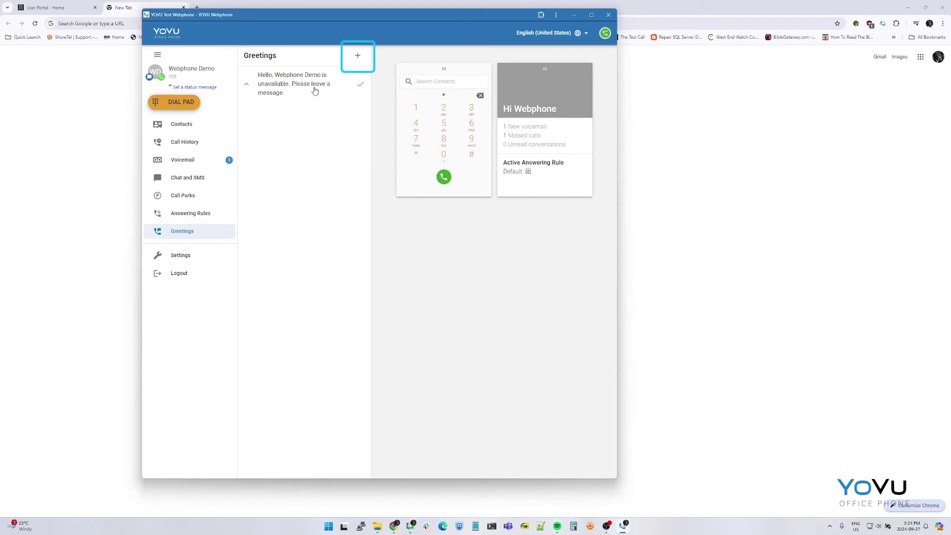
pyautogui.click(355, 59)
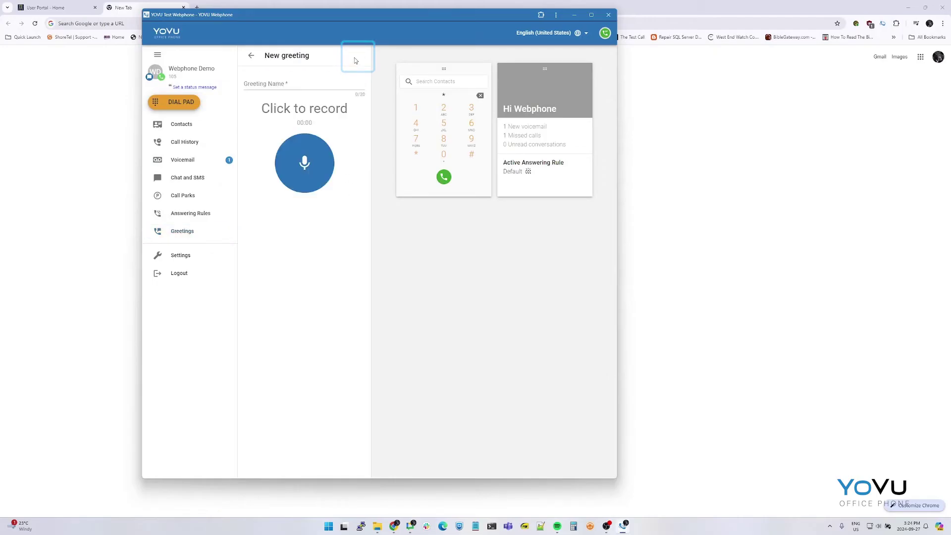
pyautogui.click(263, 82)
pyautogui.click(318, 179)
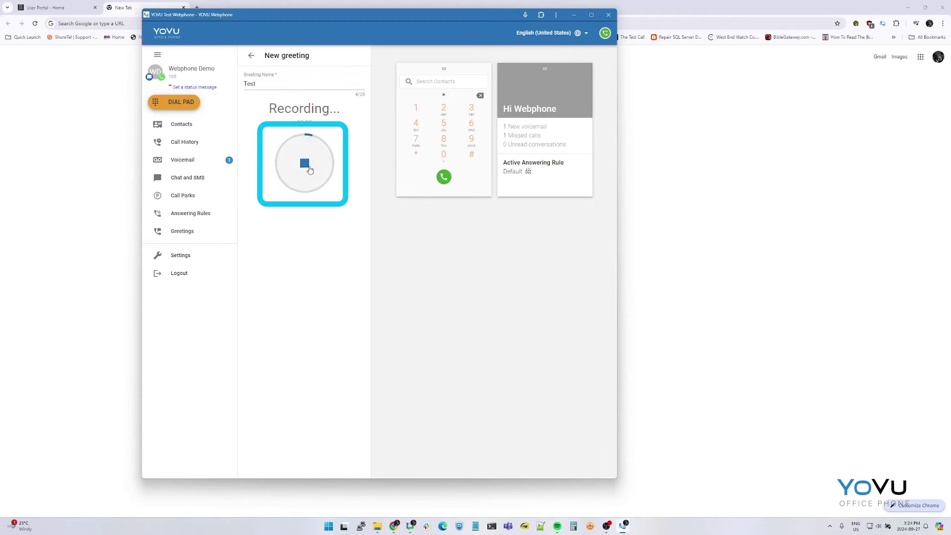
pyautogui.click(309, 169)
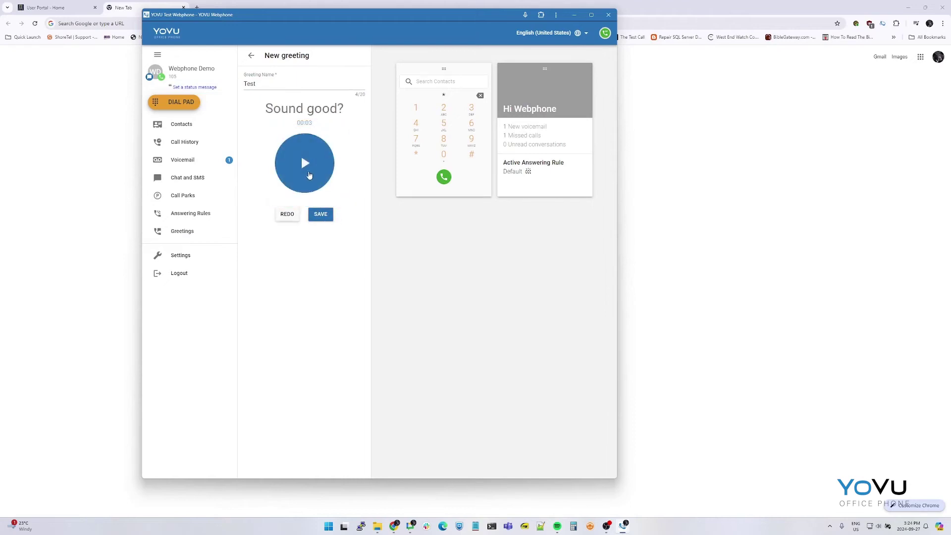
pyautogui.click(320, 214)
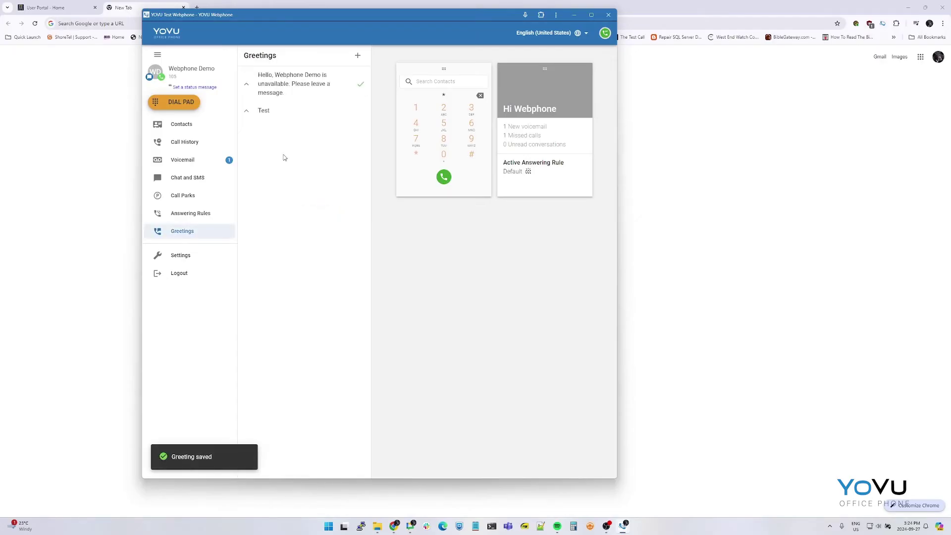
pyautogui.click(276, 113)
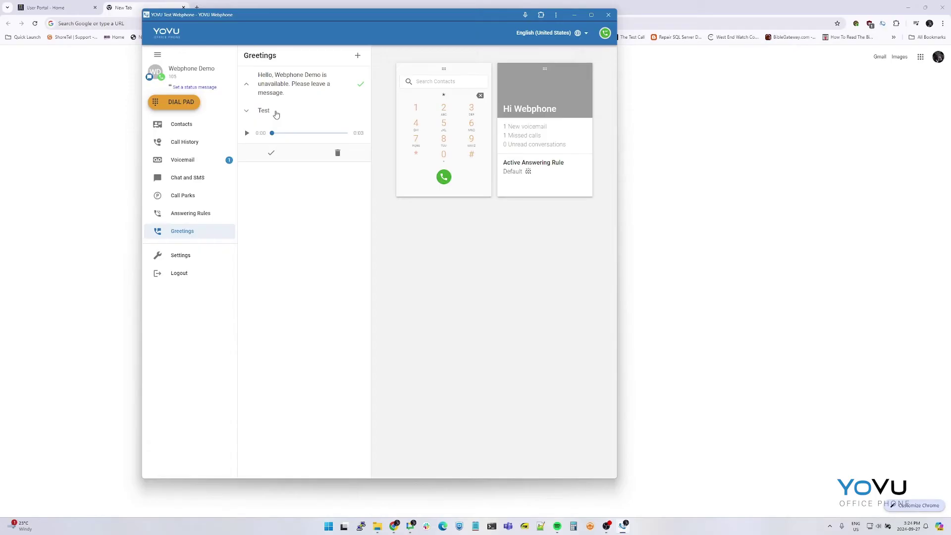
pyautogui.click(272, 155)
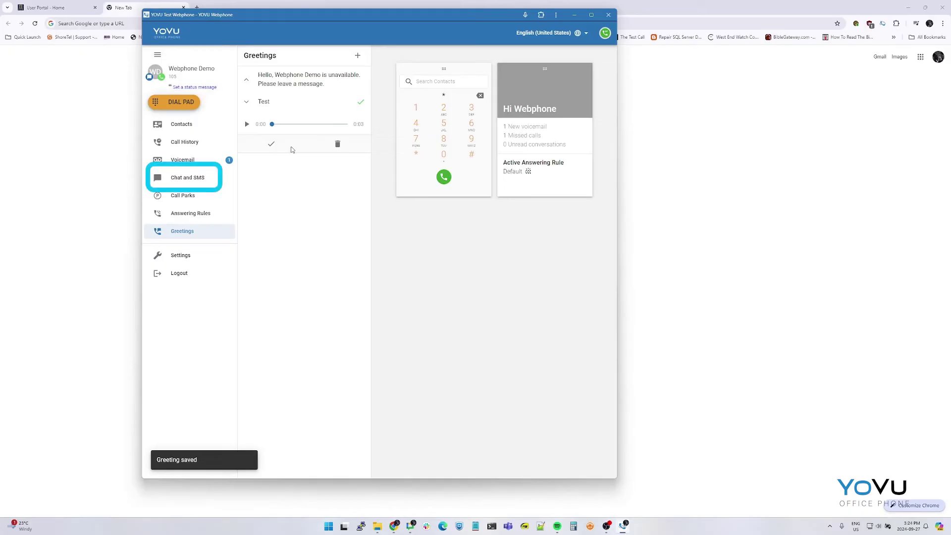
# Step: Start a new chat with the colleague, send 'Hi', and pin the conversation
pyautogui.click(212, 183)
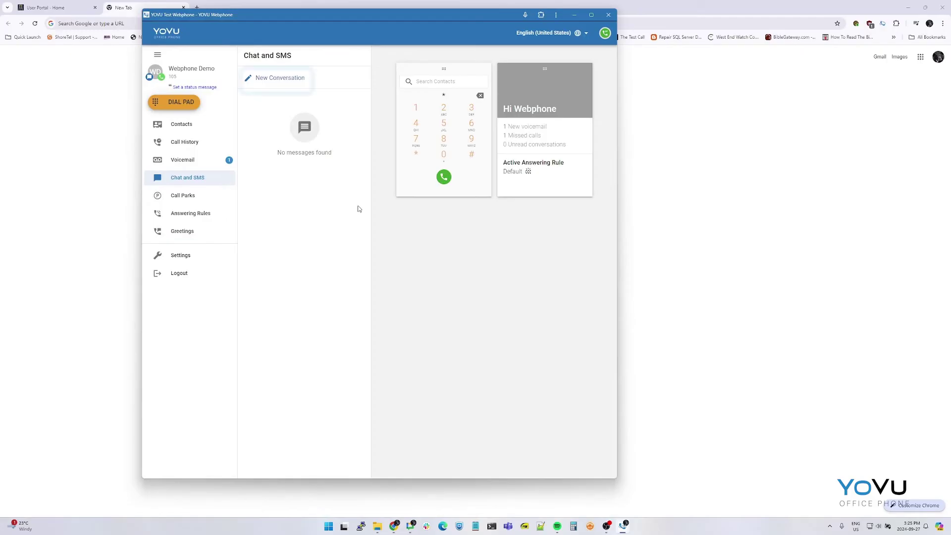
pyautogui.click(282, 85)
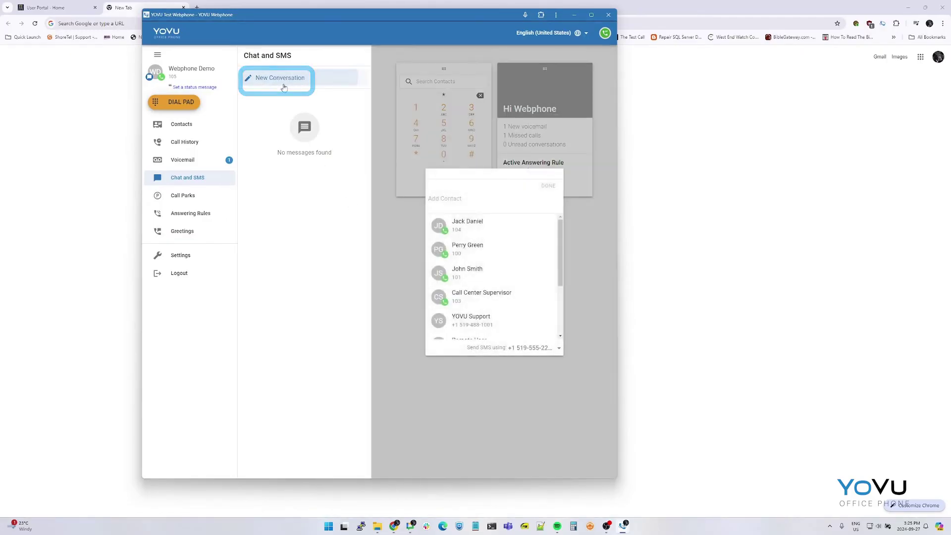
pyautogui.click(485, 249)
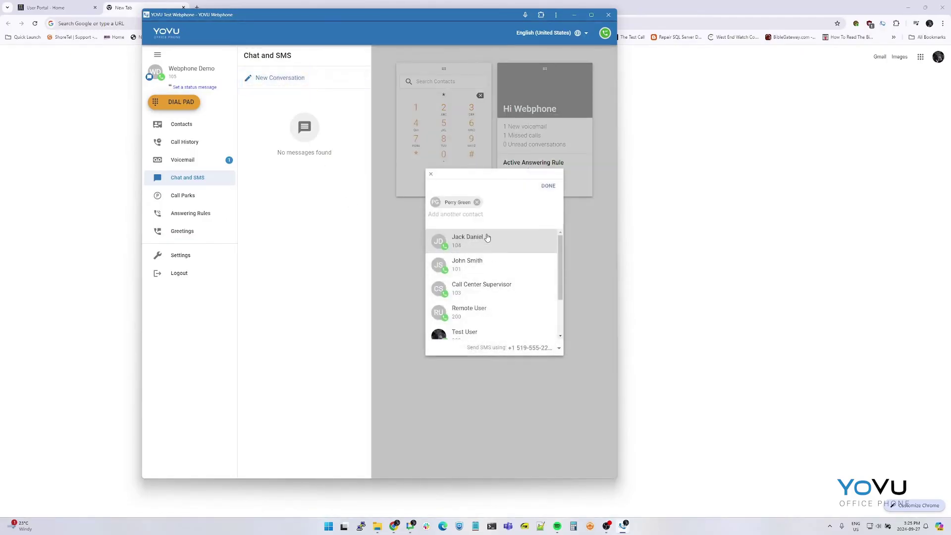
pyautogui.click(549, 187)
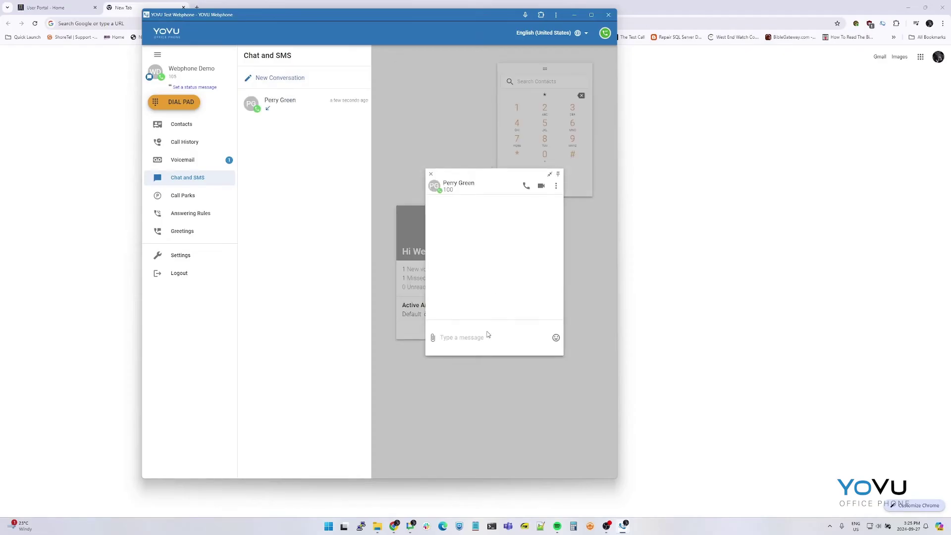
pyautogui.write('Hi')
pyautogui.press('Return')
pyautogui.click(559, 175)
pyautogui.click(569, 390)
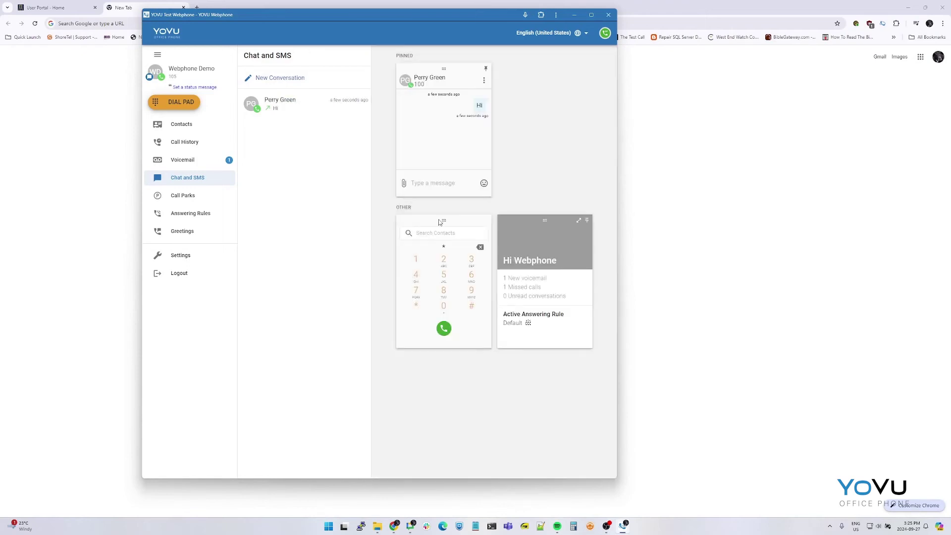
pyautogui.click(297, 106)
pyautogui.click(549, 165)
# Step: Search for YOVU Support by number and send it a 'Hello' message
pyautogui.click(296, 79)
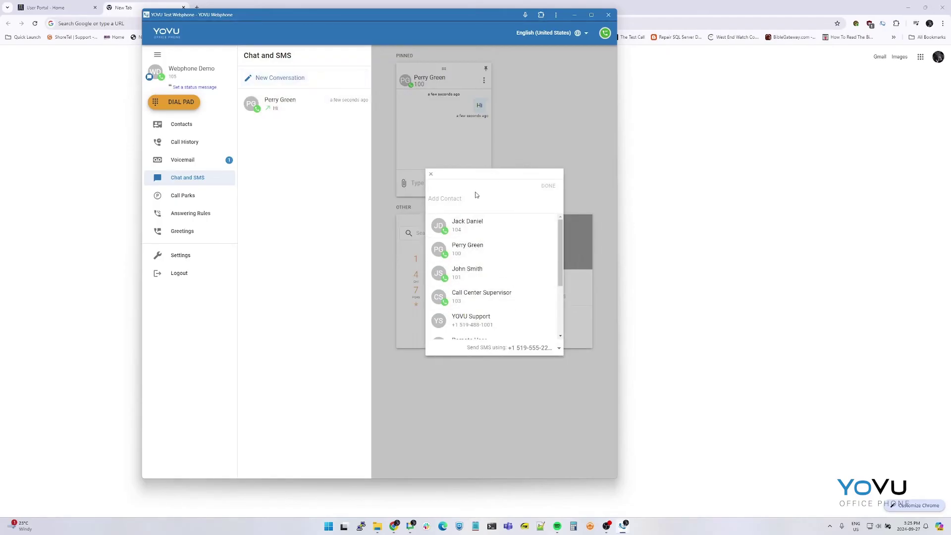
pyautogui.write('51948')
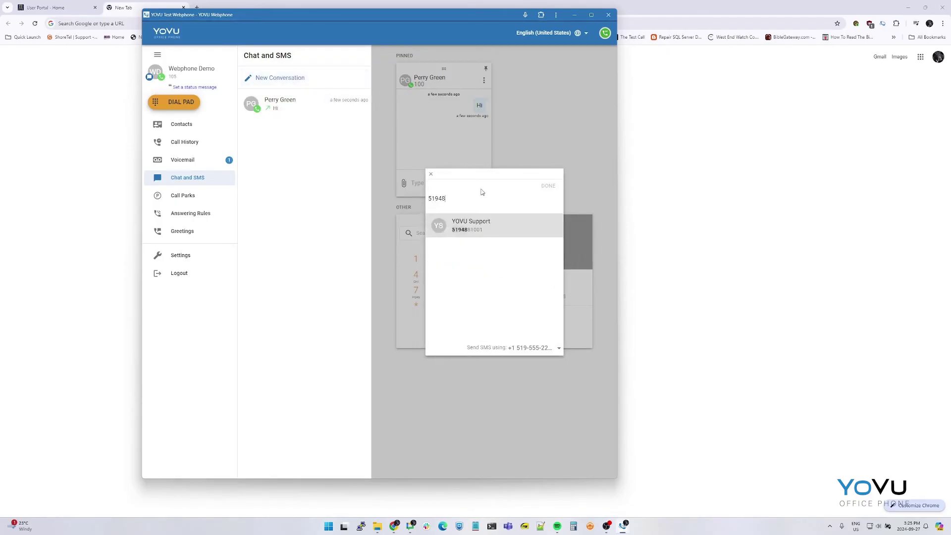
pyautogui.write('1')
pyautogui.press('BackSpace')
pyautogui.click(476, 230)
pyautogui.write('Hello')
pyautogui.press('Return')
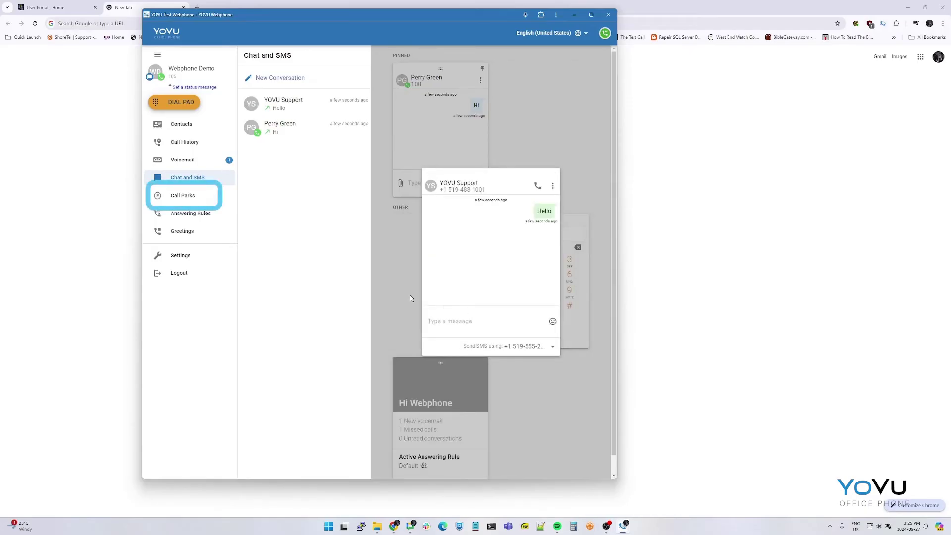
# Step: Park the YOVU Support call in Park 1, retrieve and answer it, then hang up
pyautogui.click(387, 283)
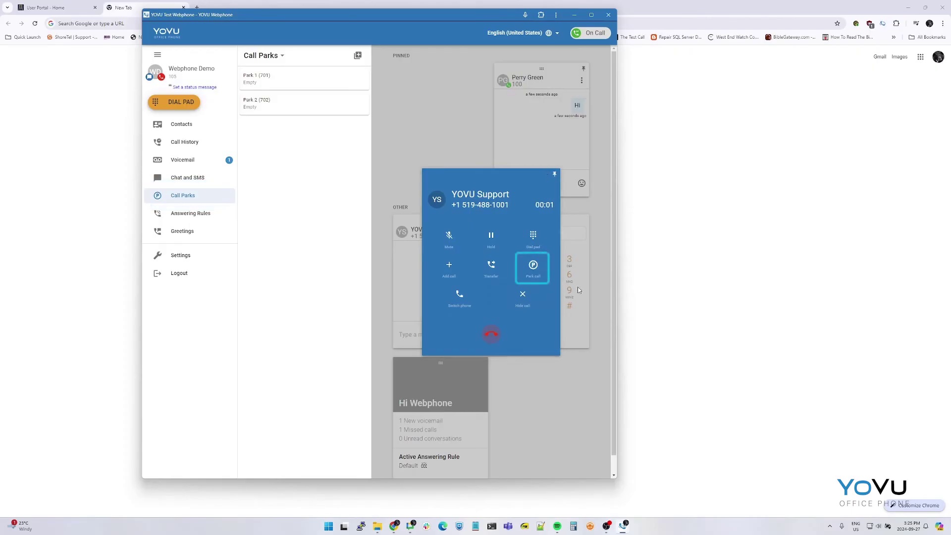
pyautogui.click(534, 270)
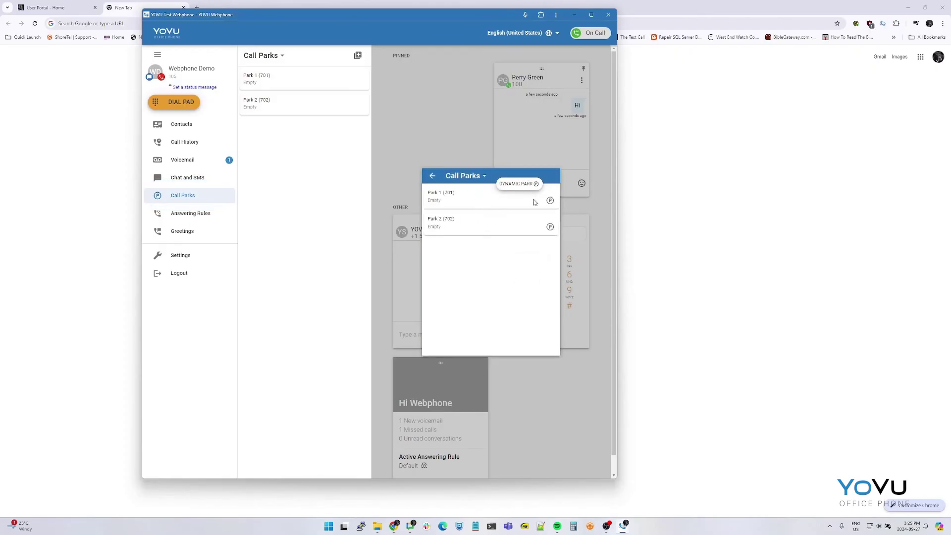
pyautogui.click(550, 202)
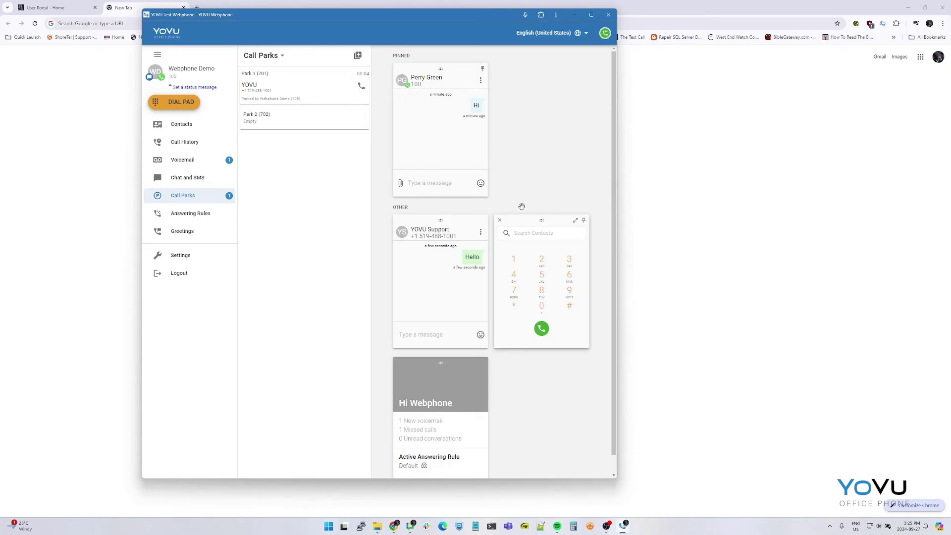
pyautogui.click(361, 87)
pyautogui.click(471, 278)
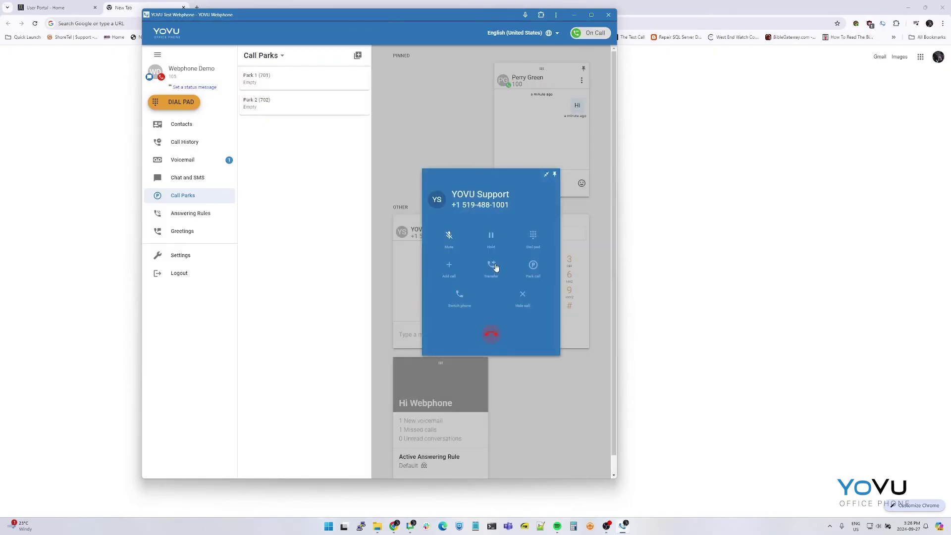
pyautogui.click(491, 337)
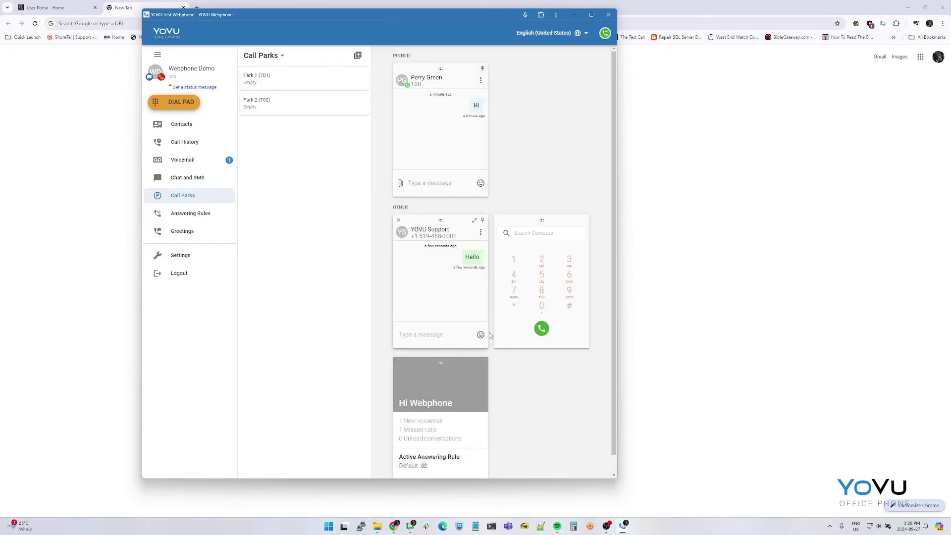
pyautogui.click(227, 214)
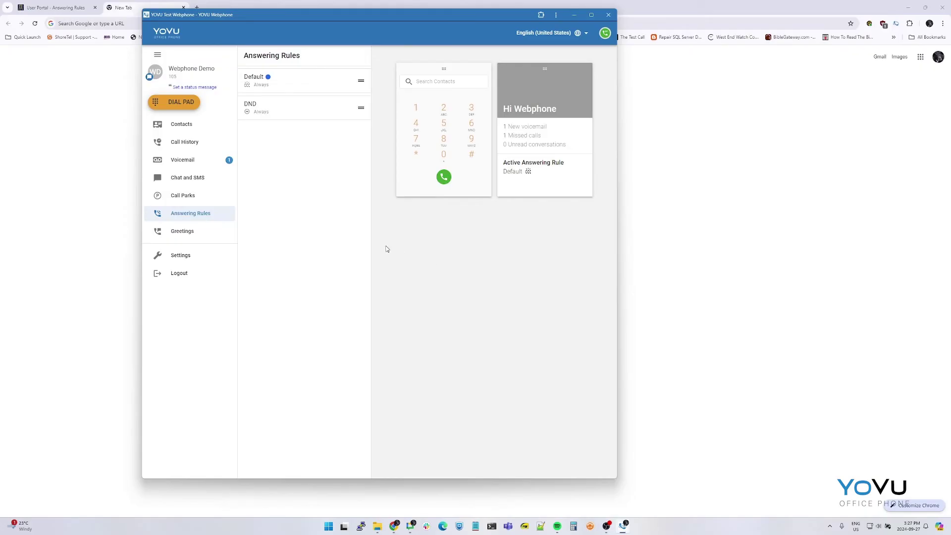
# Step: View the DND rule's details, then return to the rules list with Default still active
pyautogui.moveTo(356, 114); pyautogui.dragTo(358, 109)
pyautogui.click(359, 108)
pyautogui.click(251, 55)
pyautogui.moveTo(360, 108); pyautogui.dragTo(364, 82)
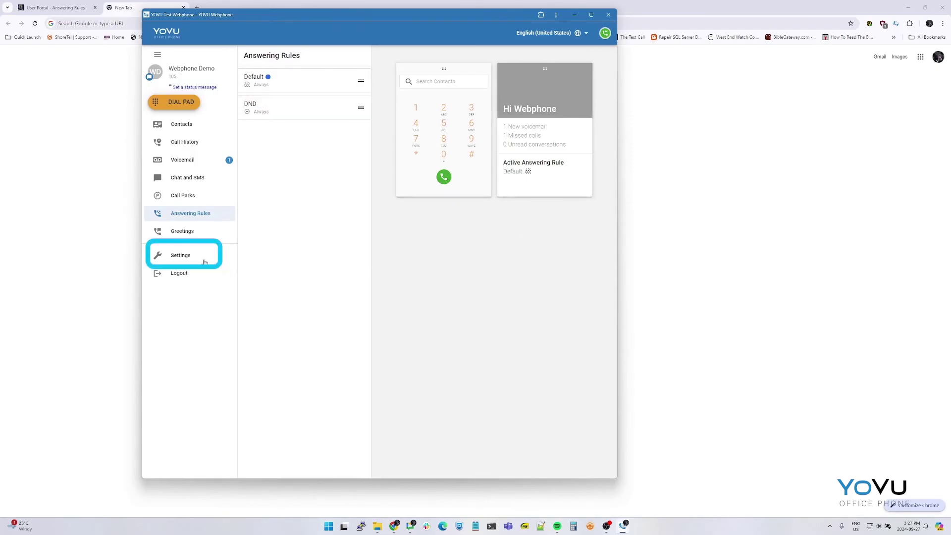
pyautogui.click(181, 255)
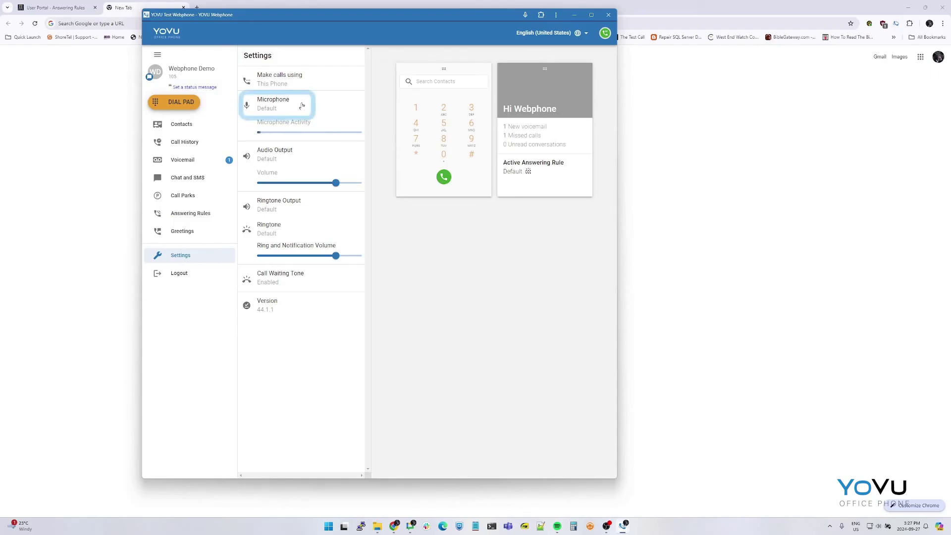
# Step: Check the Microphone, Audio Output and Ringtone Output device lists, leaving each on Default
pyautogui.click(273, 103)
pyautogui.press('Escape')
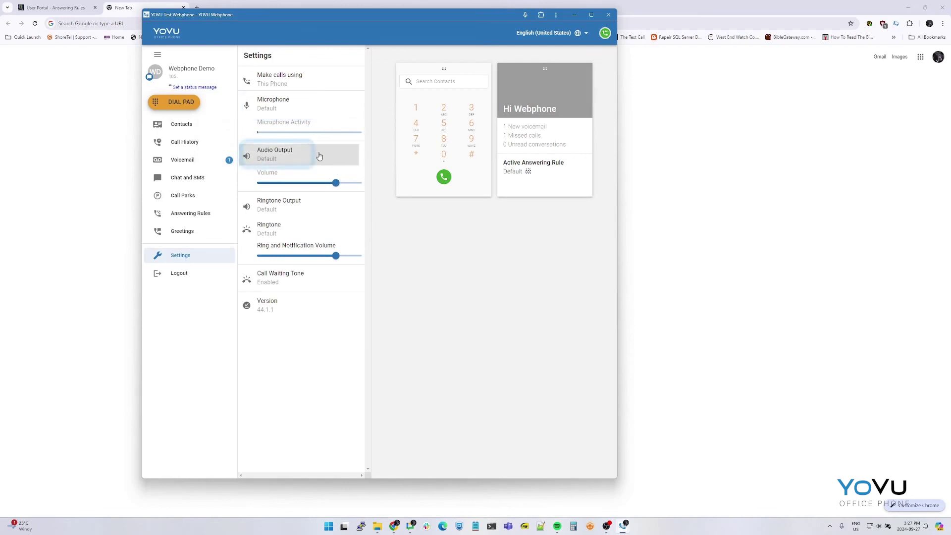
pyautogui.click(307, 154)
pyautogui.click(463, 255)
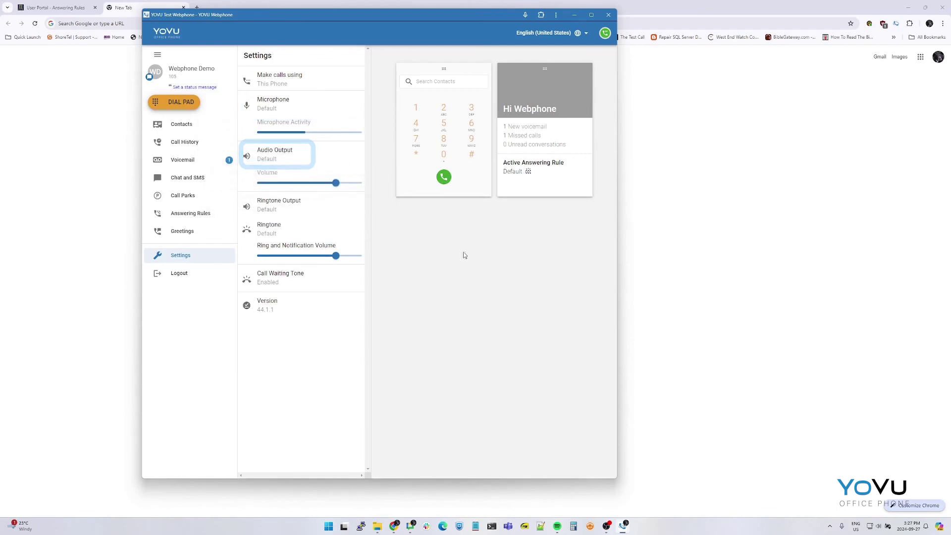
pyautogui.click(313, 204)
pyautogui.click(400, 213)
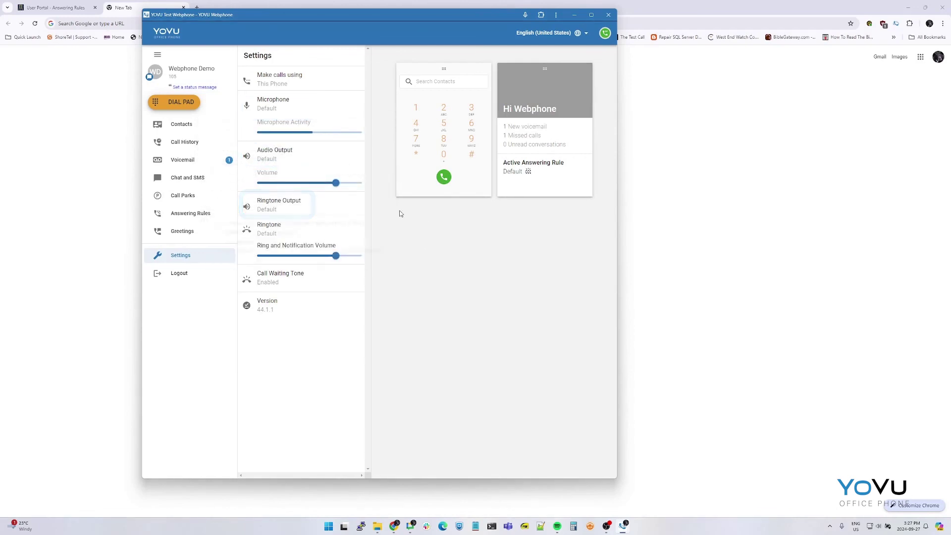
# Step: Preview the Beep bonanza ringtone, then keep Default as the ringtone
pyautogui.click(296, 226)
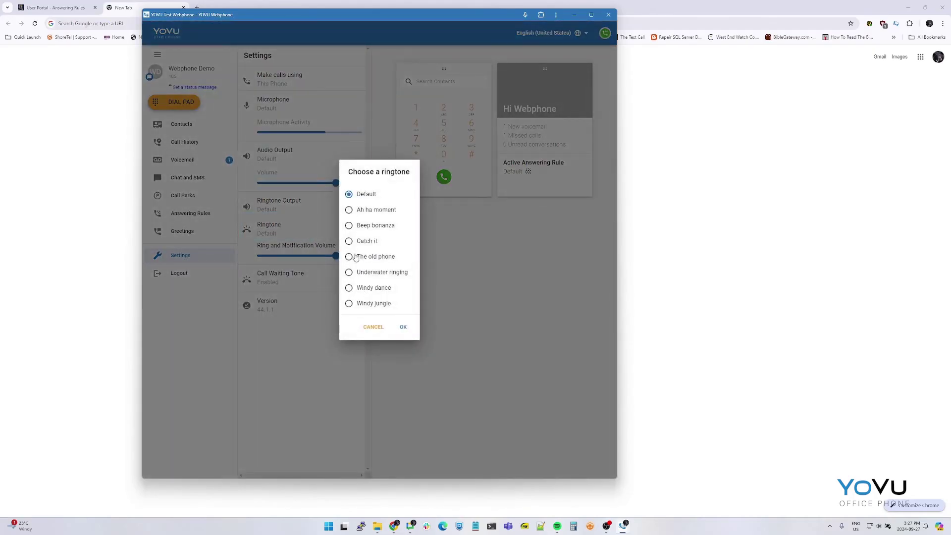
pyautogui.click(349, 226)
pyautogui.click(349, 194)
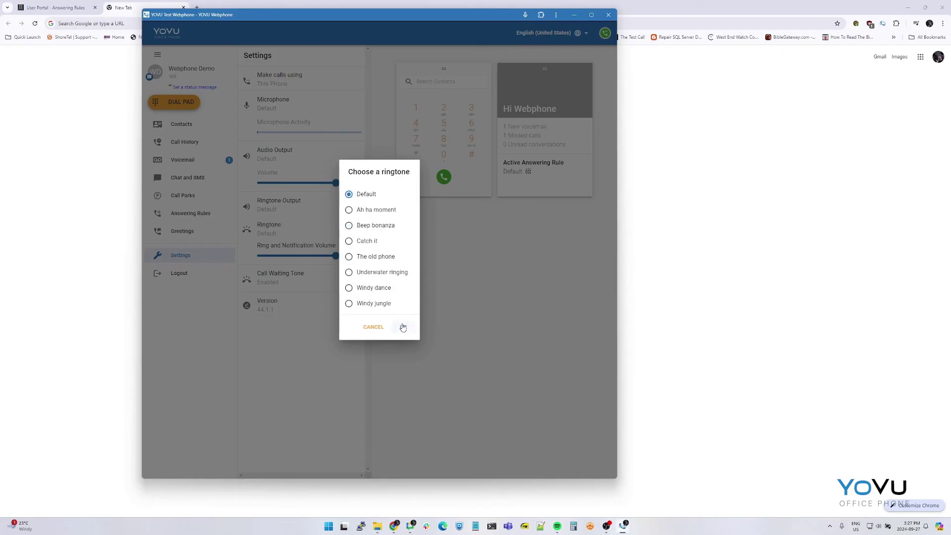
pyautogui.click(403, 327)
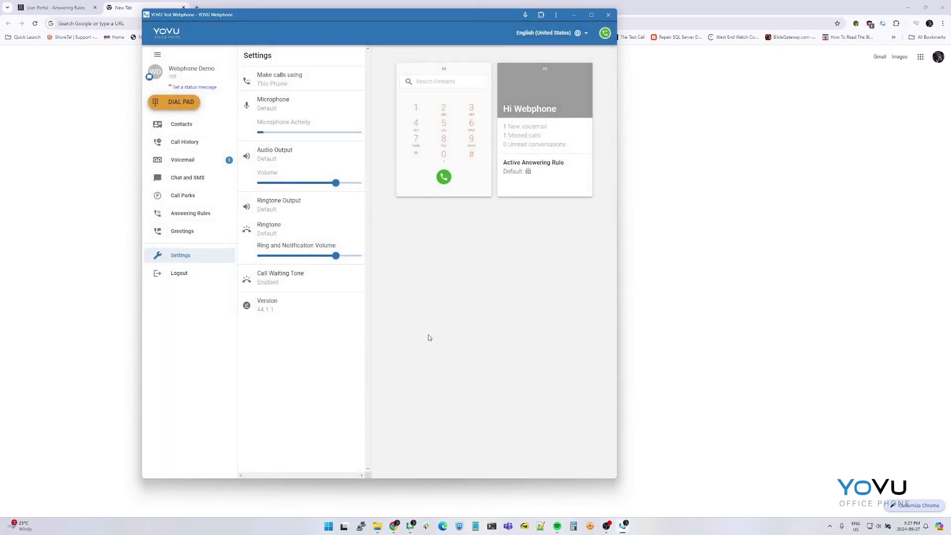